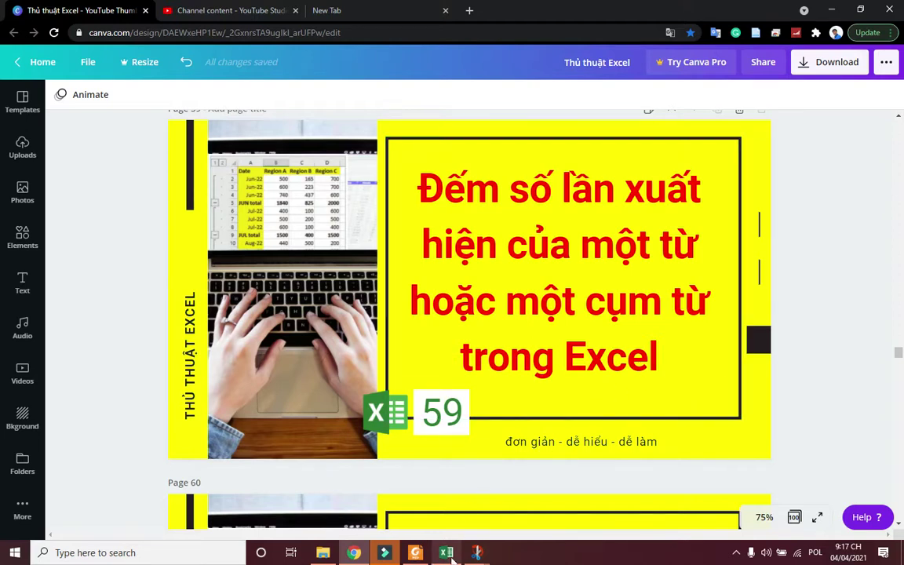
Step: Switch from the Canva lesson 59 thumbnail to the Excel workbook
{"action": "key", "text": "alt+Tab"}
Step: Walk through header A1, the A2 paragraph, keyword cell B2 and result cell C2, then edit C2
{"action": "left_click", "coordinate": [235, 329]}
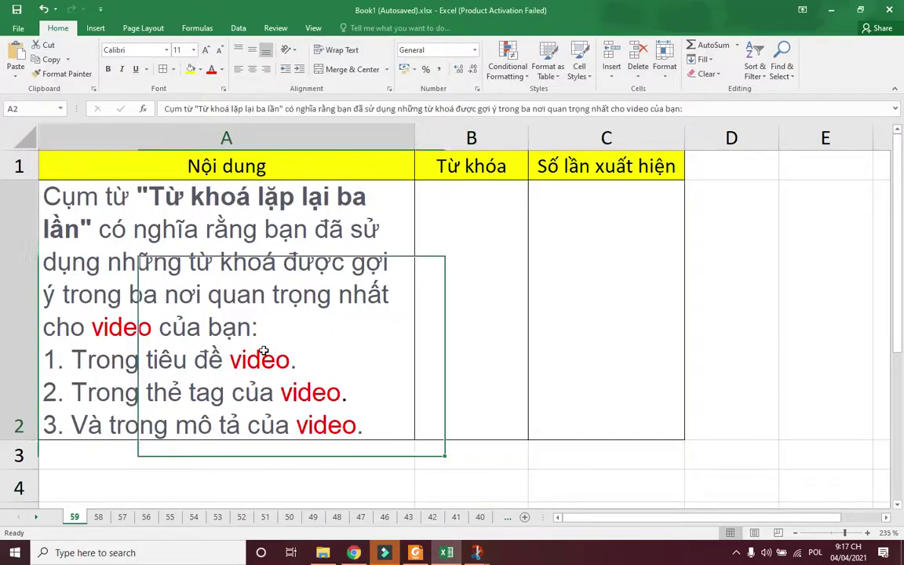
{"action": "left_click", "coordinate": [185, 160]}
{"action": "left_click", "coordinate": [174, 193]}
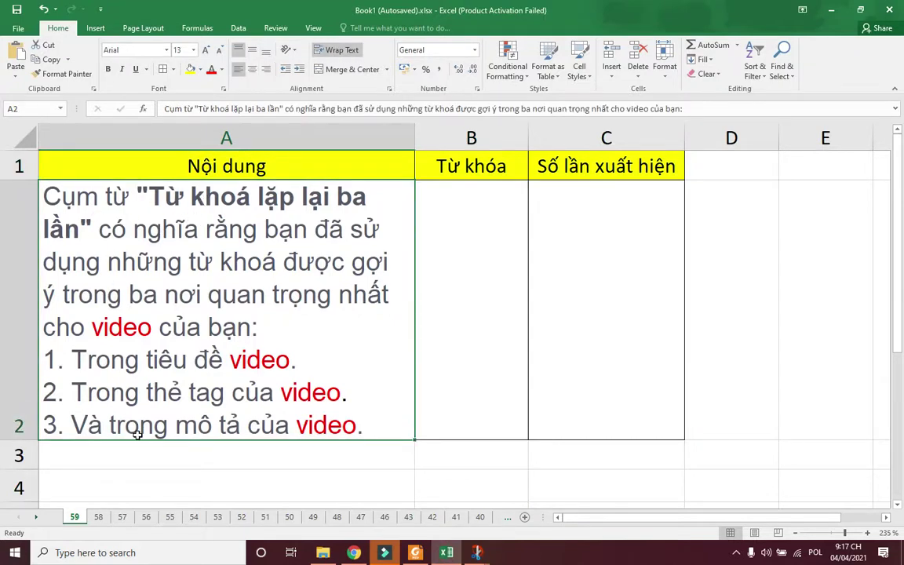
{"action": "left_click", "coordinate": [455, 264]}
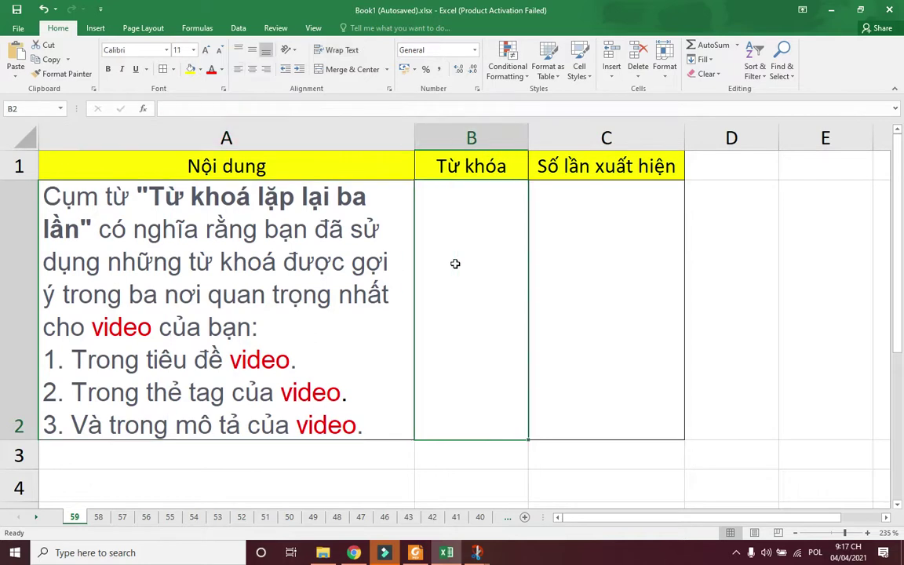
{"action": "left_click", "coordinate": [558, 210]}
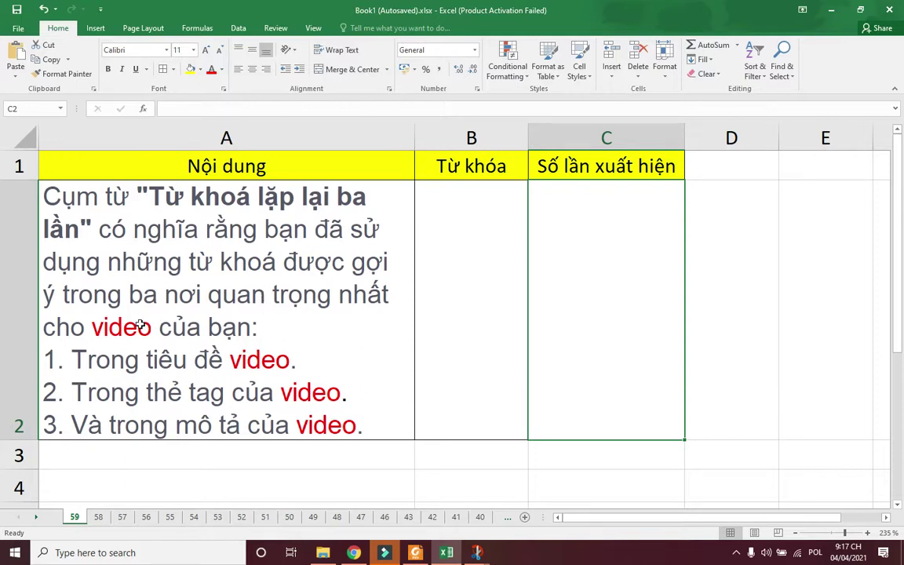
{"action": "left_click", "coordinate": [317, 323]}
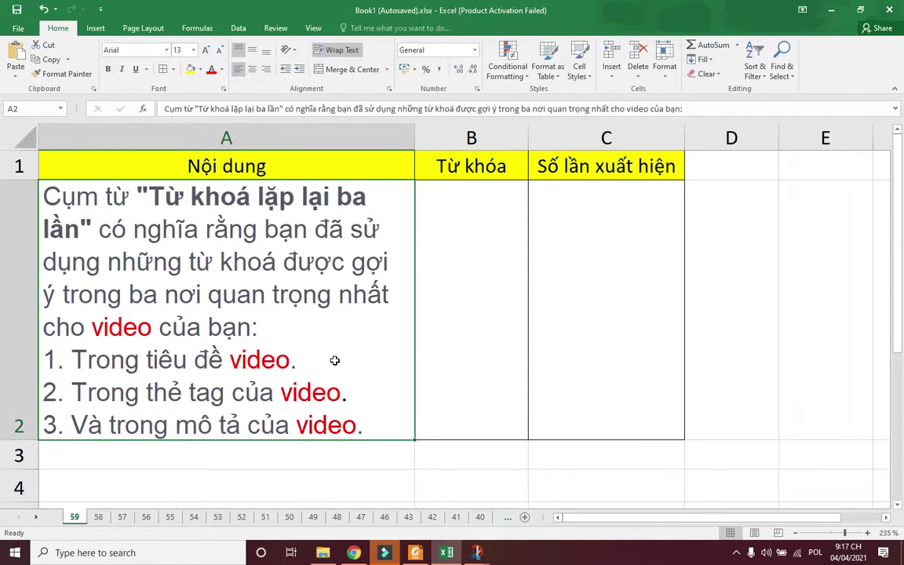
{"action": "left_click", "coordinate": [604, 362]}
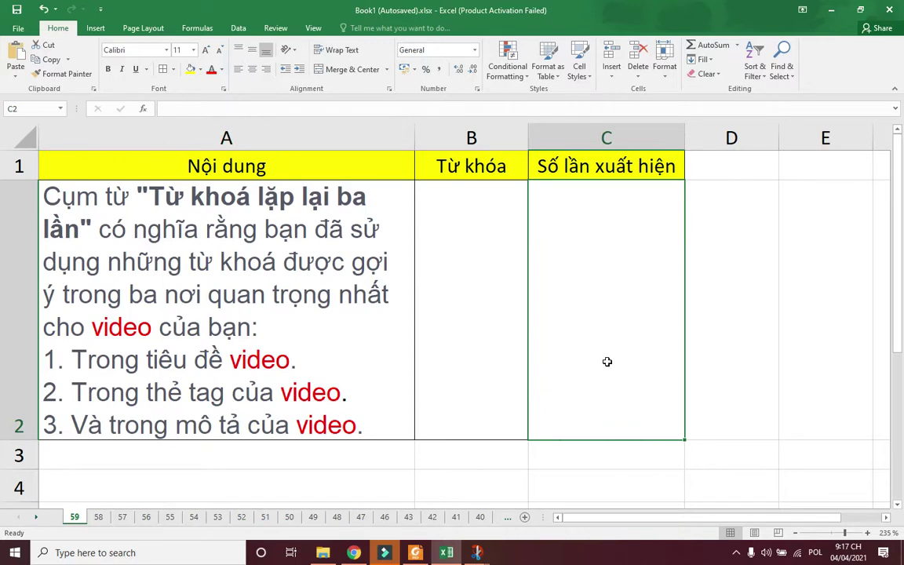
{"action": "double_click", "coordinate": [607, 362]}
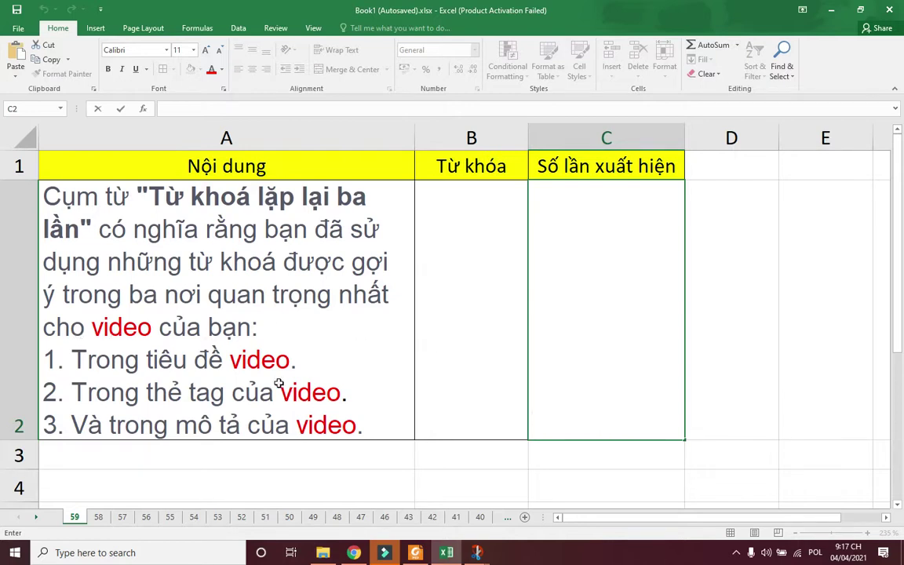
Step: Start a =LEN entry in C2 and give C2 top and left alignment
{"action": "type", "text": "=LEN"}
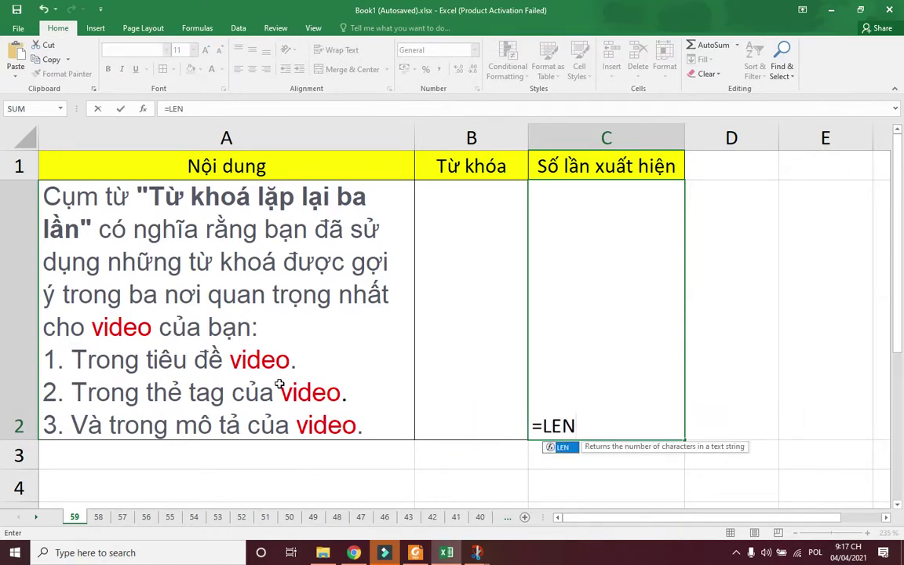
{"action": "left_click", "coordinate": [722, 368]}
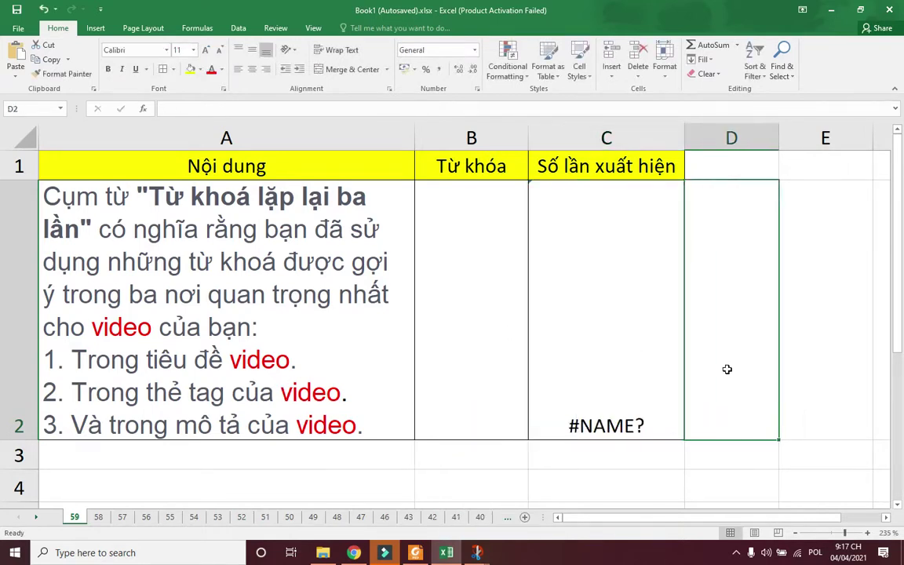
{"action": "left_click", "coordinate": [608, 377]}
{"action": "left_click", "coordinate": [238, 49]}
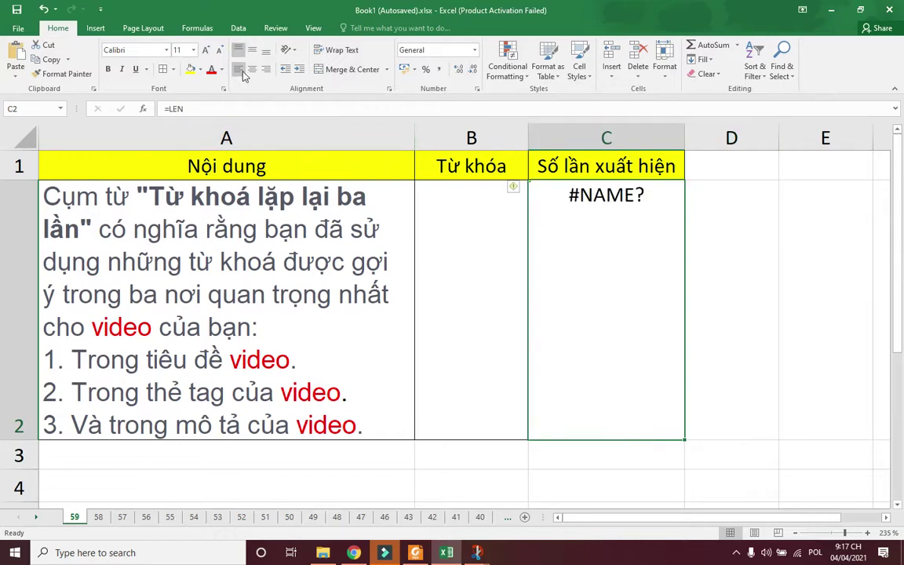
{"action": "left_click", "coordinate": [237, 69]}
Step: Complete C2 as =LEN(A2), returning 214 characters, and reopen it for editing
{"action": "double_click", "coordinate": [597, 215]}
{"action": "type", "text": "("}
{"action": "left_click", "coordinate": [292, 265]}
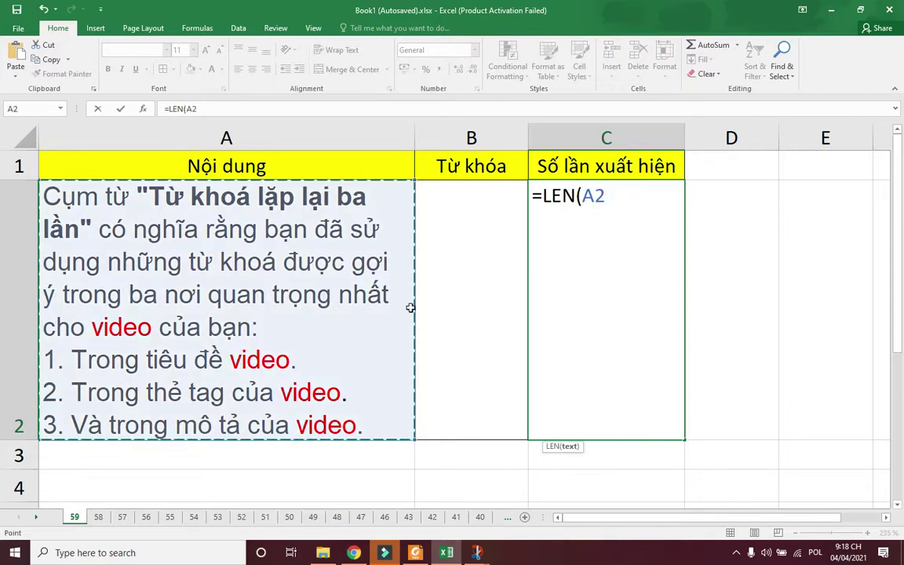
{"action": "type", "text": ")"}
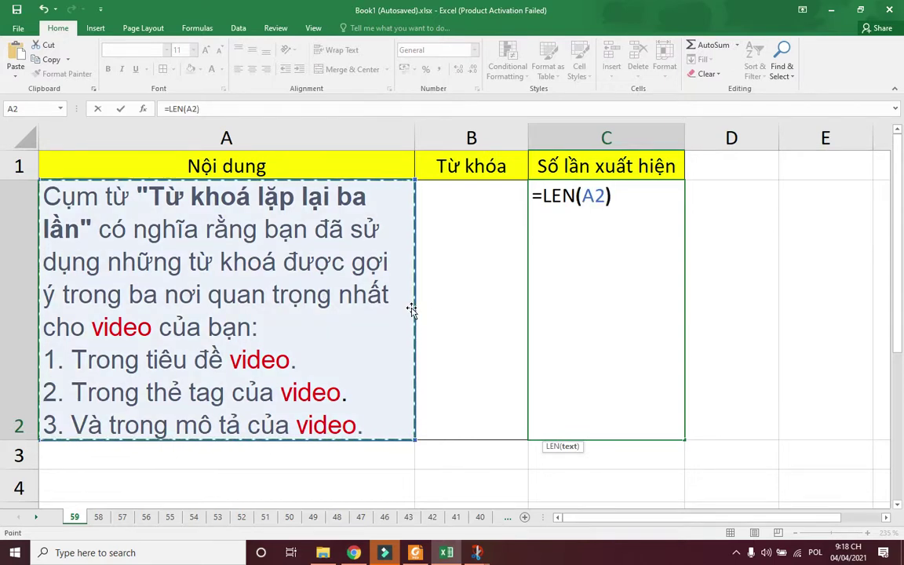
{"action": "key", "text": "Return"}
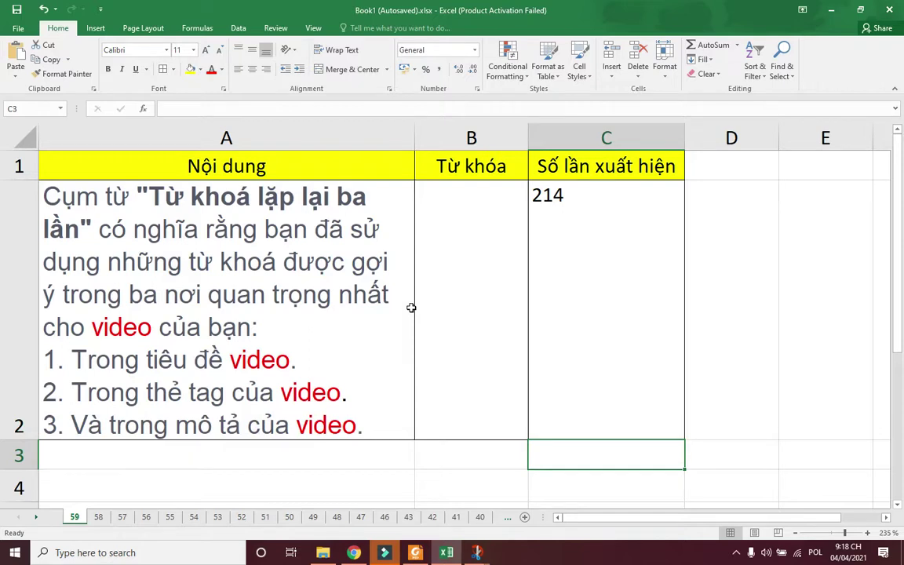
{"action": "double_click", "coordinate": [611, 274]}
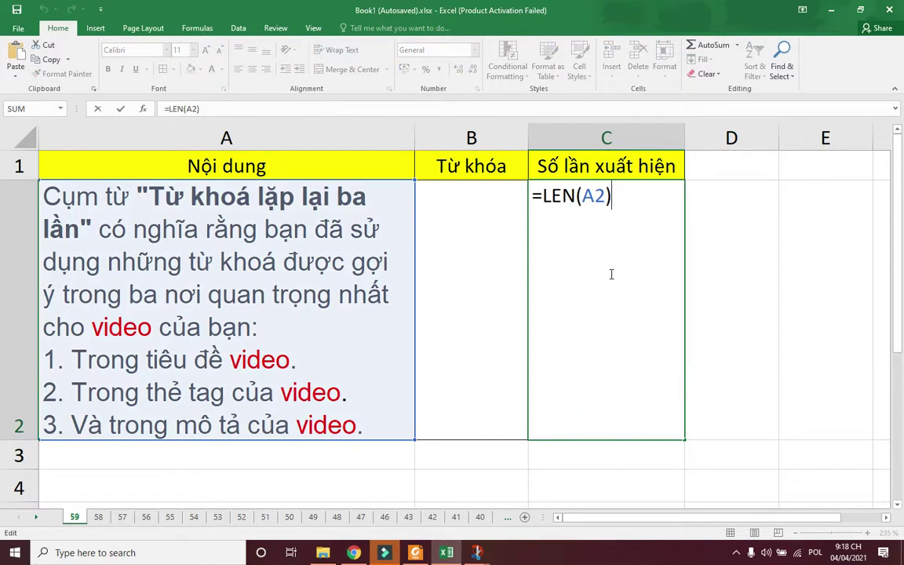
Step: Change C2 to =LEN(SUBSTITUTE(A2, B2, "")), which still returns 214 with B2 empty
{"action": "key", "text": "BackSpace"}
{"action": "key", "text": "BackSpace"}
{"action": "key", "text": "BackSpace"}
{"action": "type", "text": "SU"}
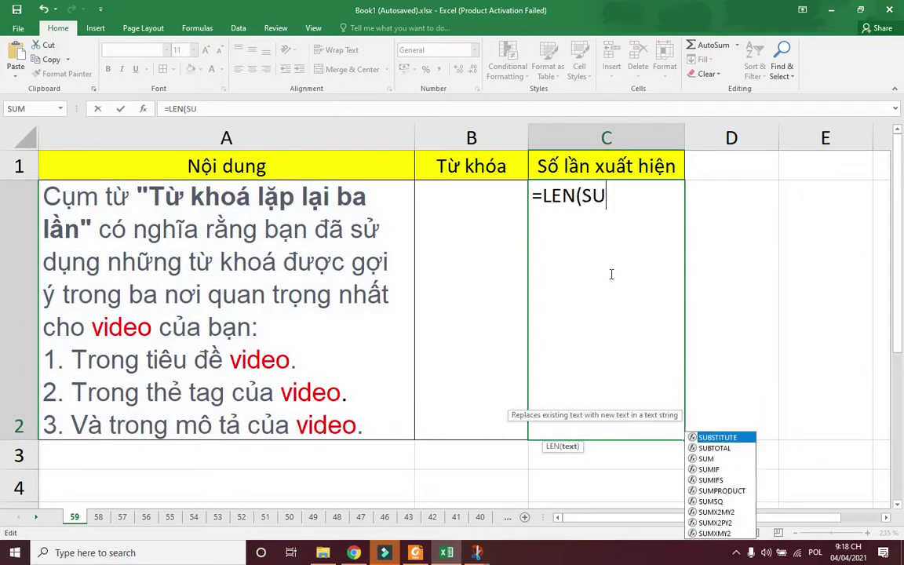
{"action": "type", "text": "B"}
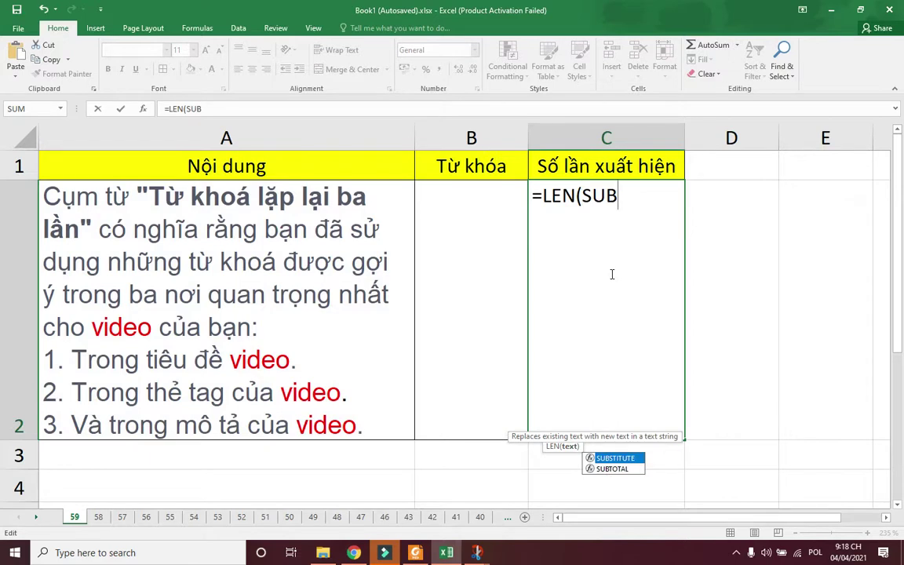
{"action": "key", "text": "Tab"}
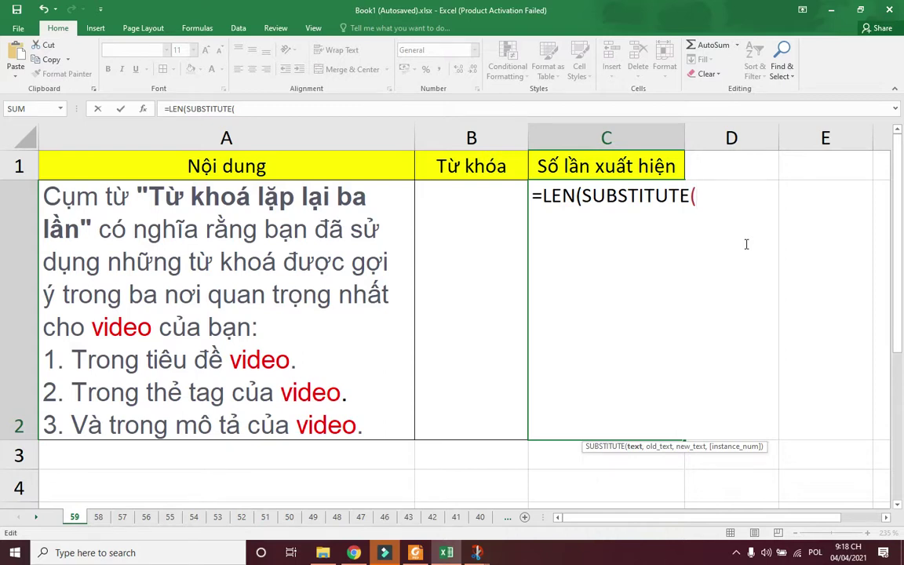
{"action": "left_click", "coordinate": [259, 207]}
{"action": "type", "text": ", \""}
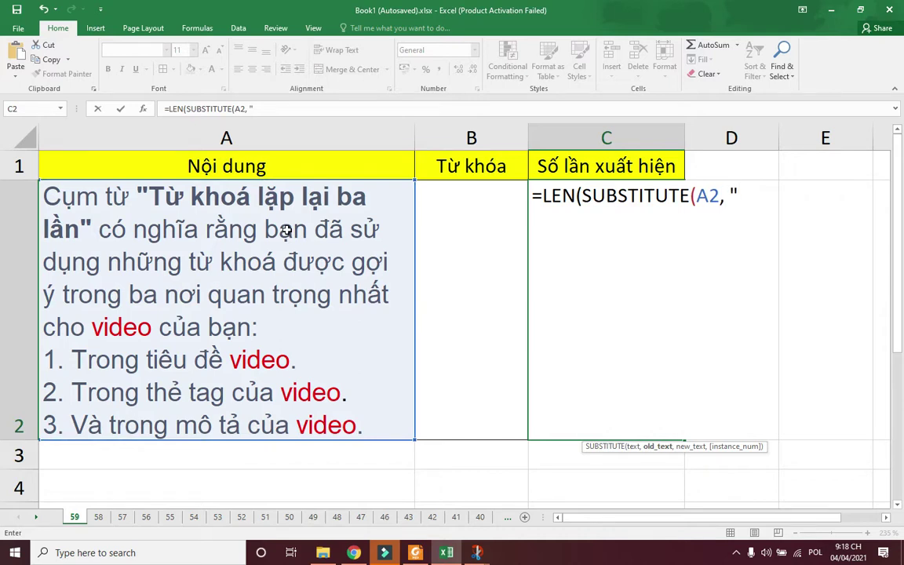
{"action": "key", "text": "BackSpace"}
{"action": "left_click", "coordinate": [477, 238]}
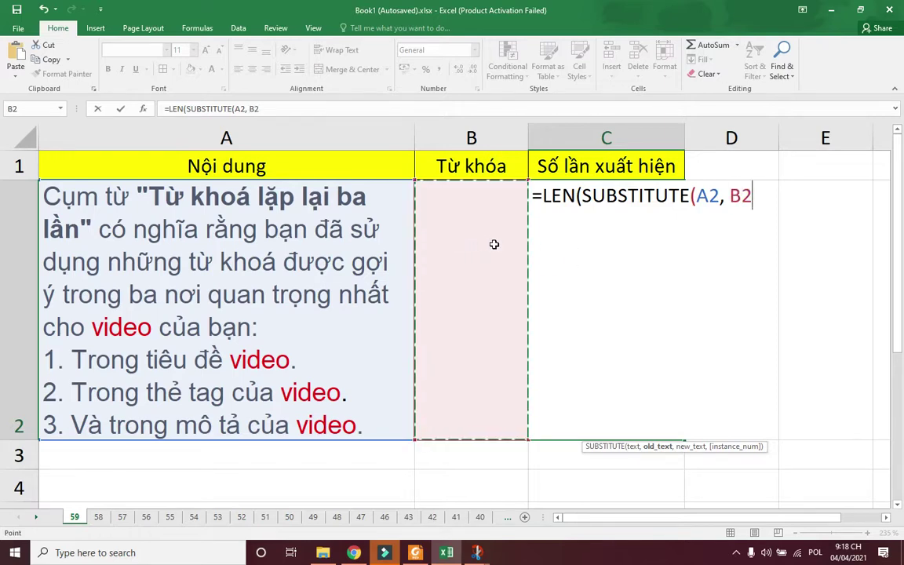
{"action": "type", "text": ", \"\"))"}
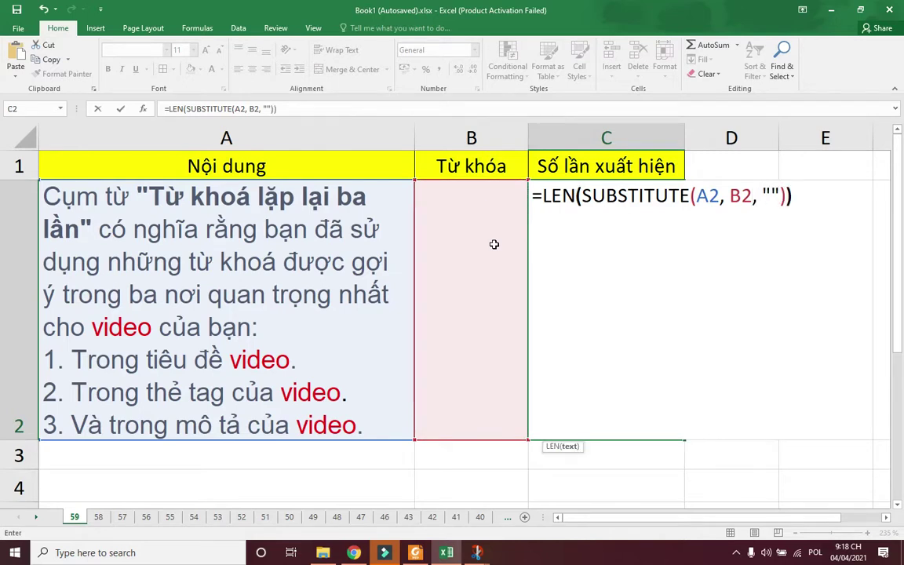
{"action": "key", "text": "Return"}
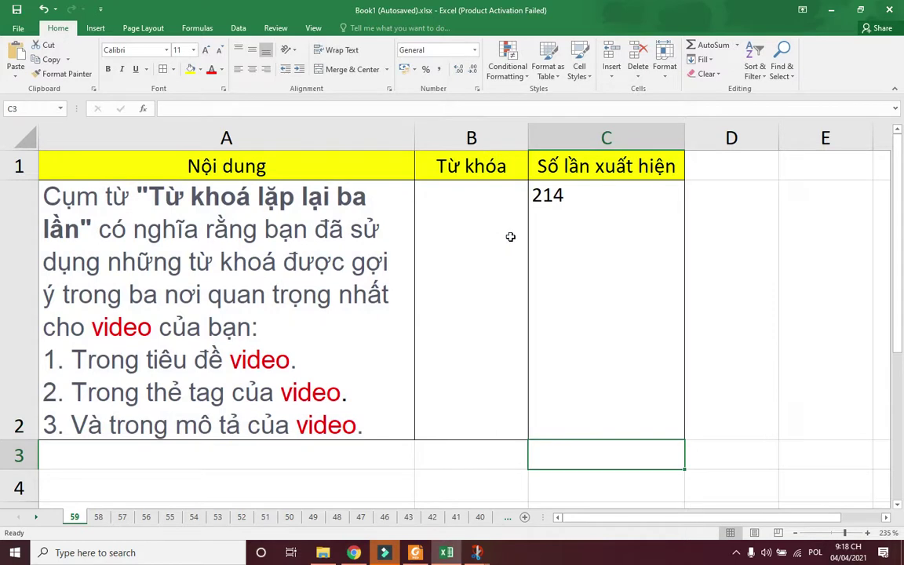
Step: Enter the keyword 'video' in B2 and align it to the top
{"action": "left_click", "coordinate": [540, 223]}
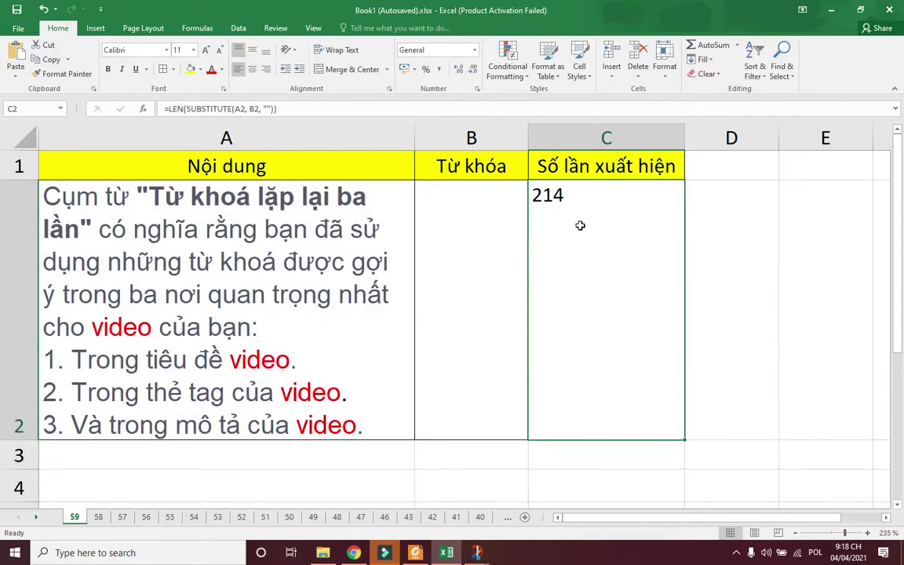
{"action": "left_click", "coordinate": [498, 234]}
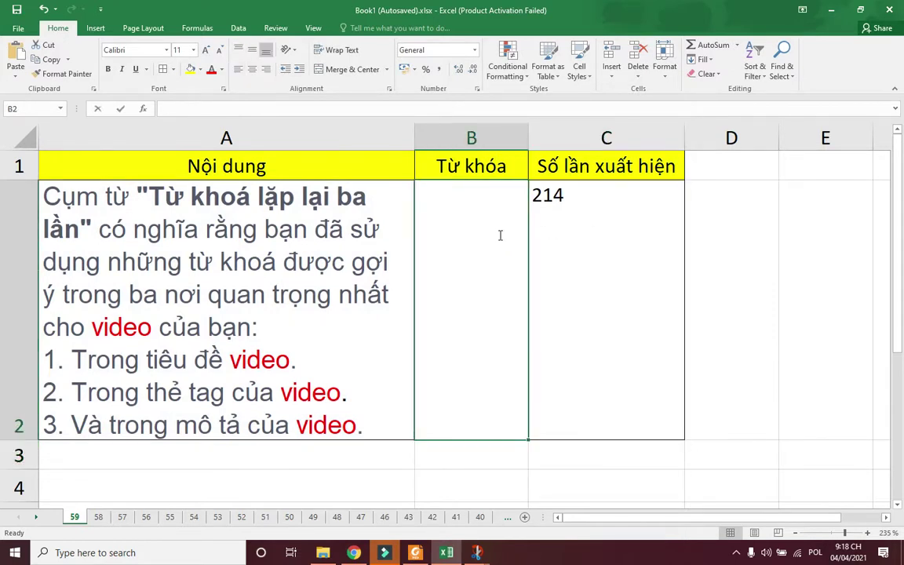
{"action": "type", "text": "video"}
{"action": "key", "text": "Return"}
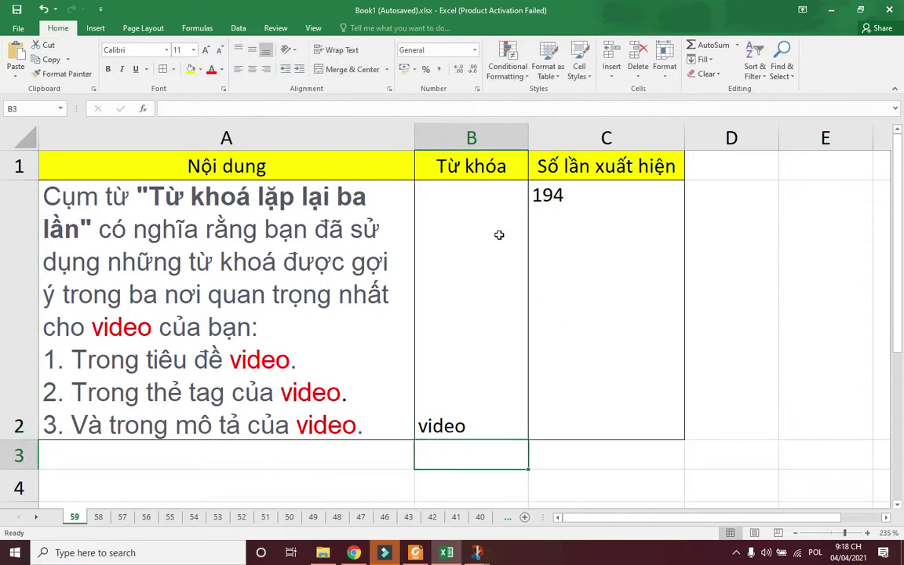
{"action": "left_click", "coordinate": [498, 234]}
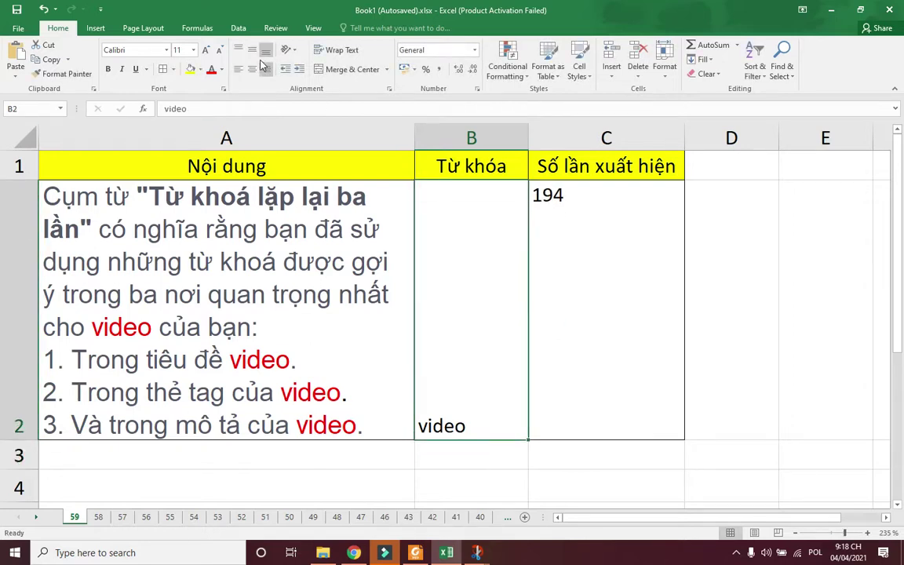
{"action": "left_click", "coordinate": [238, 50]}
{"action": "left_click", "coordinate": [741, 315]}
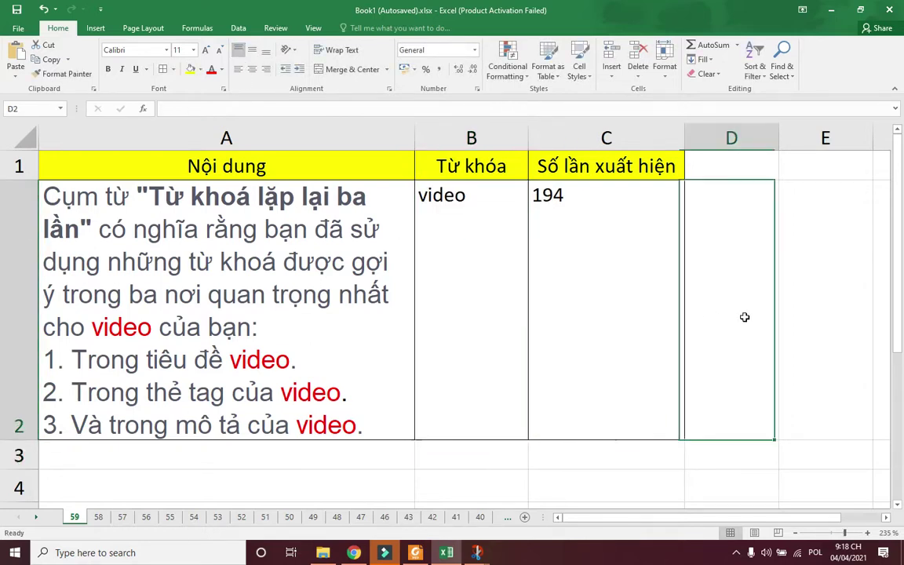
Step: Prefix C2's formula with LEN(A2) - so it returns 20
{"action": "left_click", "coordinate": [647, 272]}
{"action": "key", "text": "F2"}
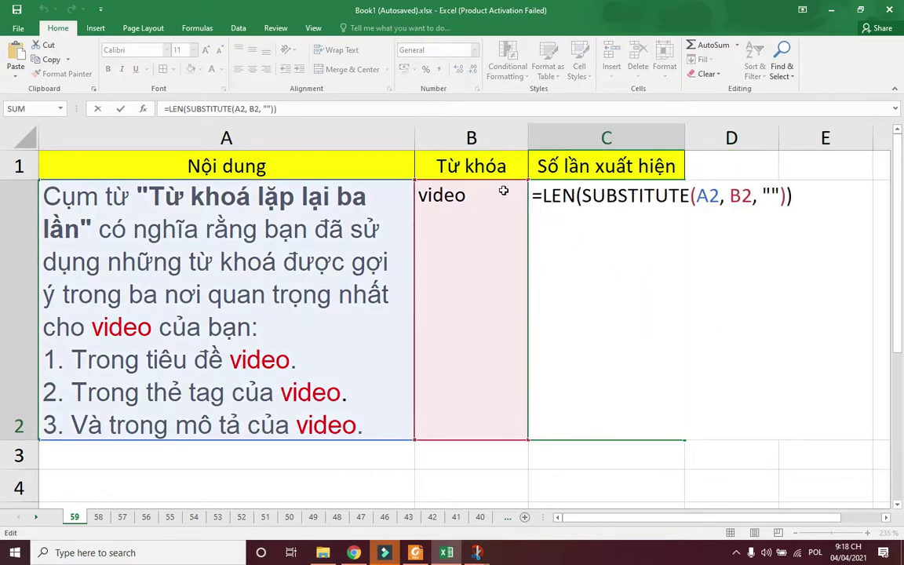
{"action": "left_click", "coordinate": [544, 196]}
{"action": "type", "text": "LE"}
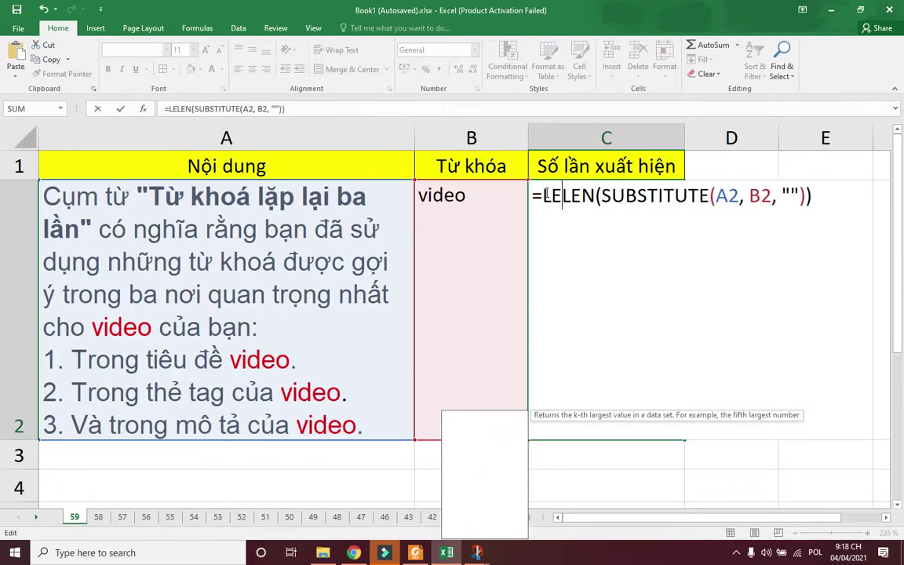
{"action": "type", "text": "N("}
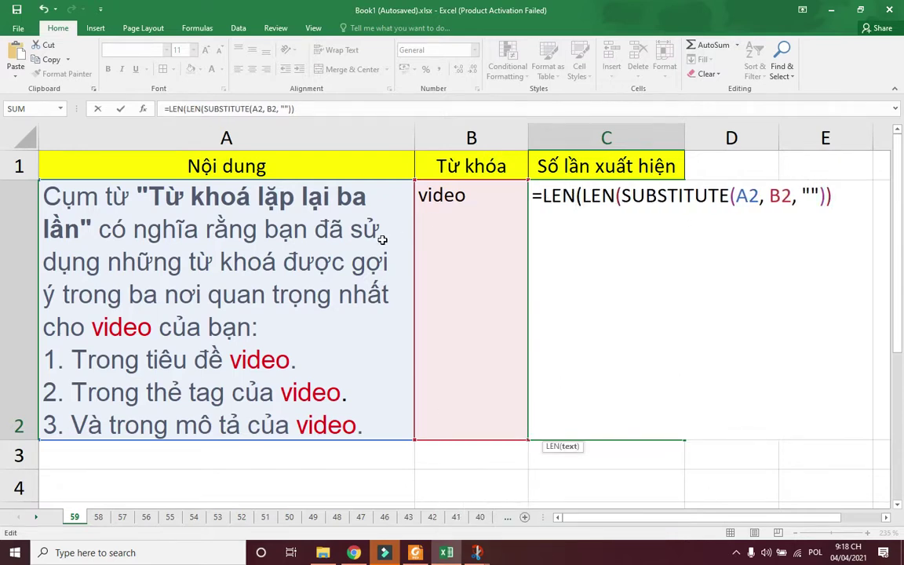
{"action": "left_click", "coordinate": [329, 250]}
{"action": "type", "text": ") "}
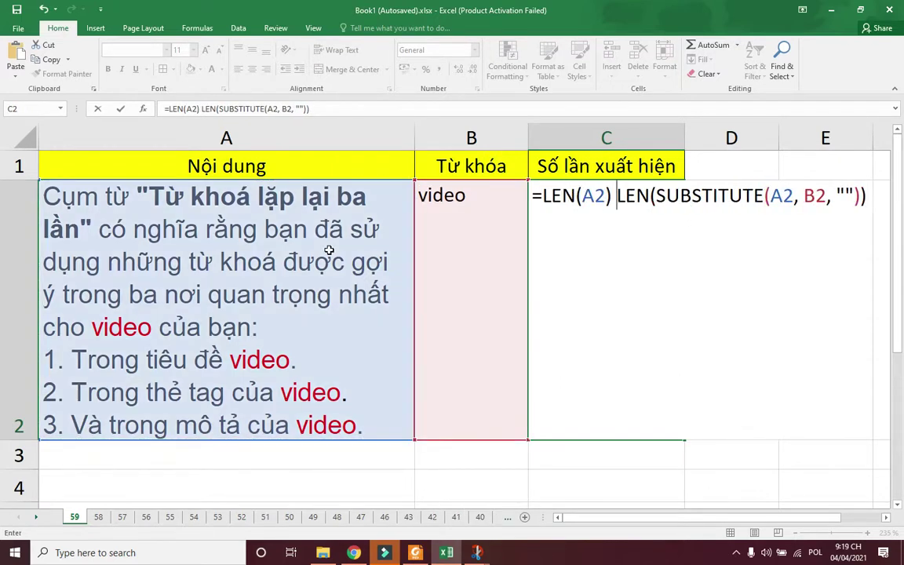
{"action": "type", "text": "-"}
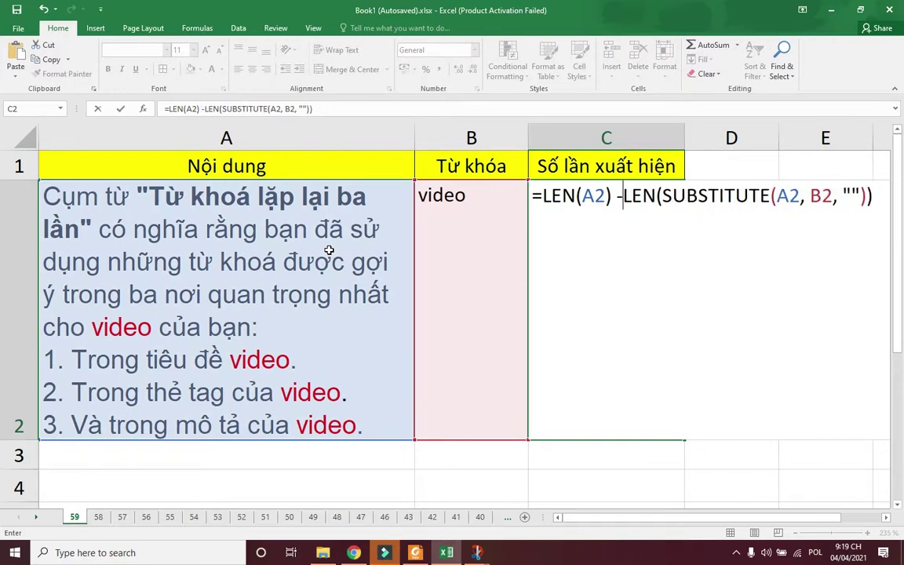
{"action": "key", "text": "Return"}
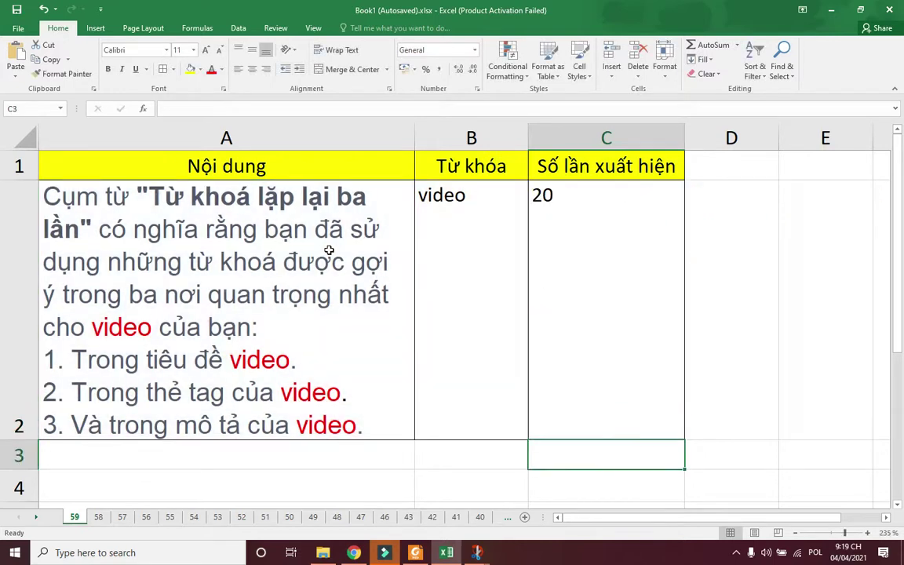
{"action": "left_click", "coordinate": [572, 269]}
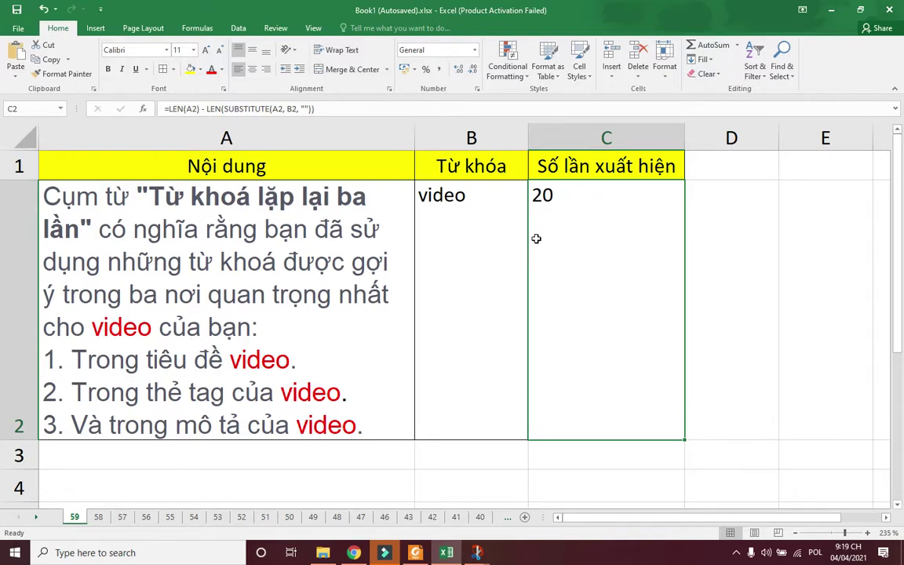
{"action": "left_click", "coordinate": [447, 235]}
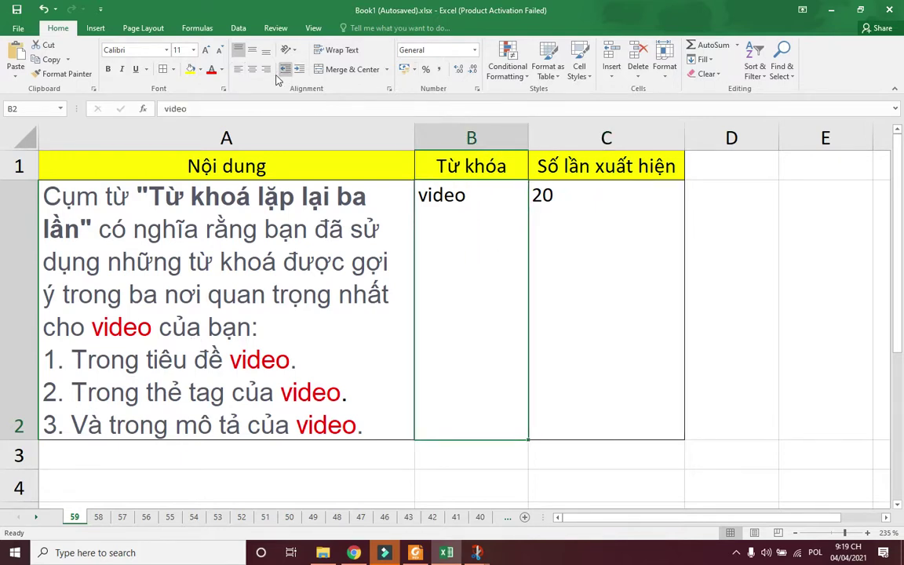
Step: Centre B2 and change C2 to =(LEN(A2) - LEN(SUBSTITUTE(A2, B2, "")))/LEN(B2)
{"action": "left_click", "coordinate": [252, 69]}
{"action": "left_click", "coordinate": [558, 195]}
{"action": "double_click", "coordinate": [558, 196]}
{"action": "key", "text": "Escape"}
{"action": "double_click", "coordinate": [542, 196]}
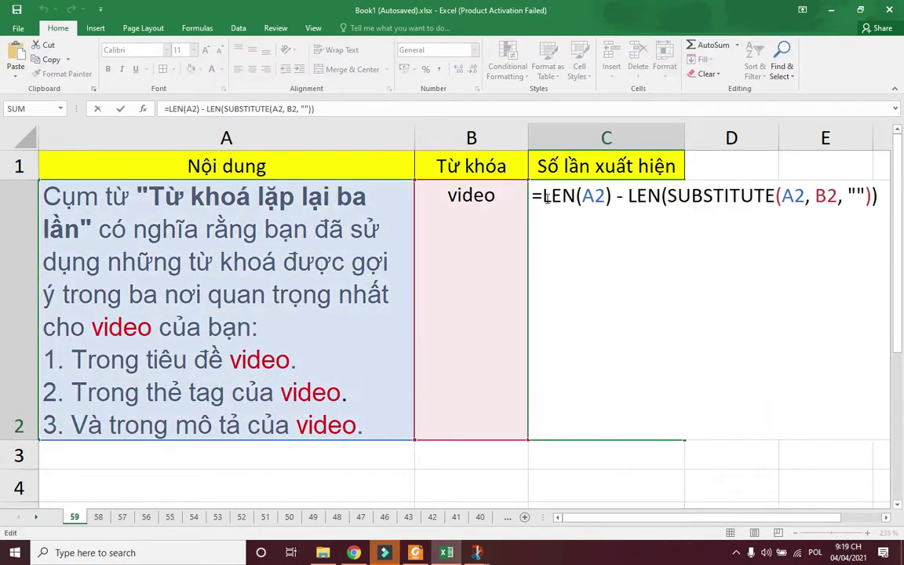
{"action": "type", "text": "("}
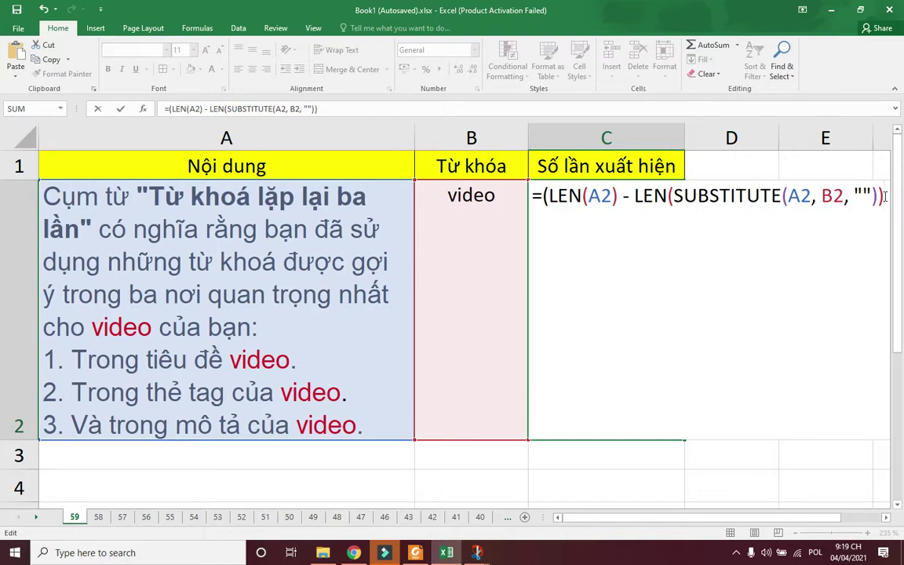
{"action": "type", "text": ")"}
{"action": "type", "text": "/LEN("}
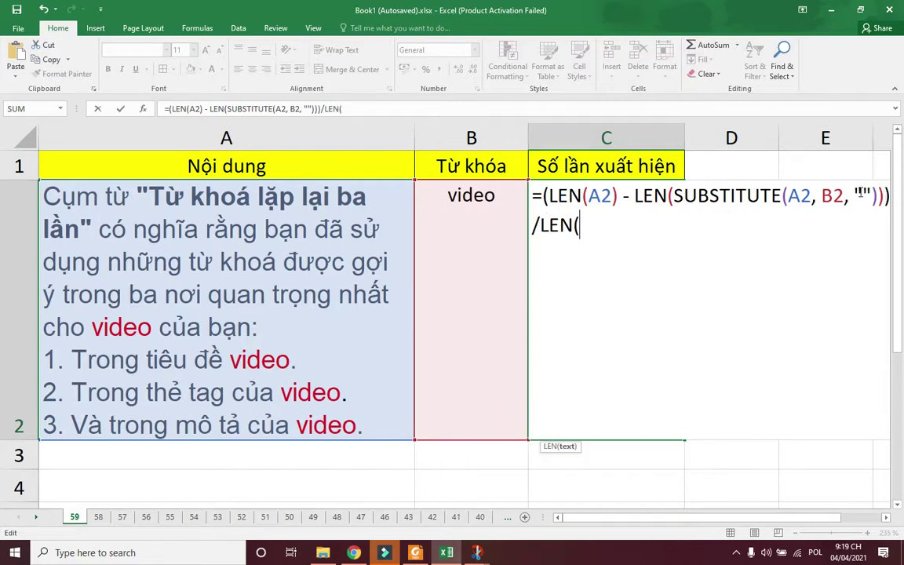
{"action": "left_click", "coordinate": [451, 206]}
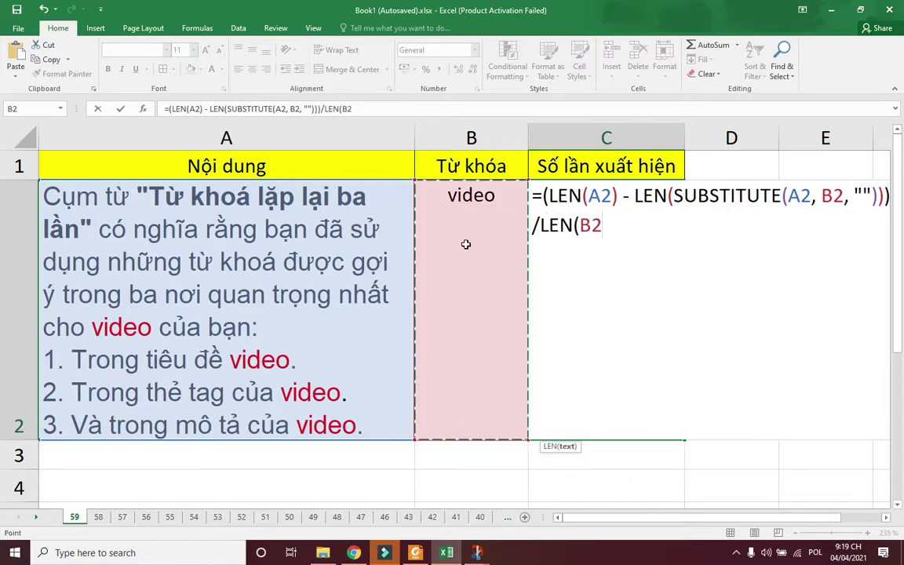
{"action": "type", "text": ")"}
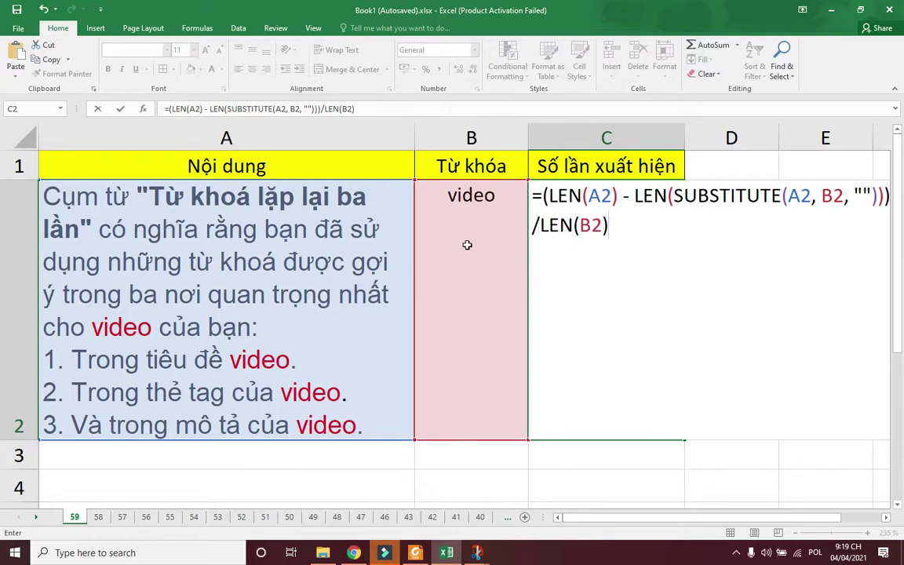
{"action": "key", "text": "Return"}
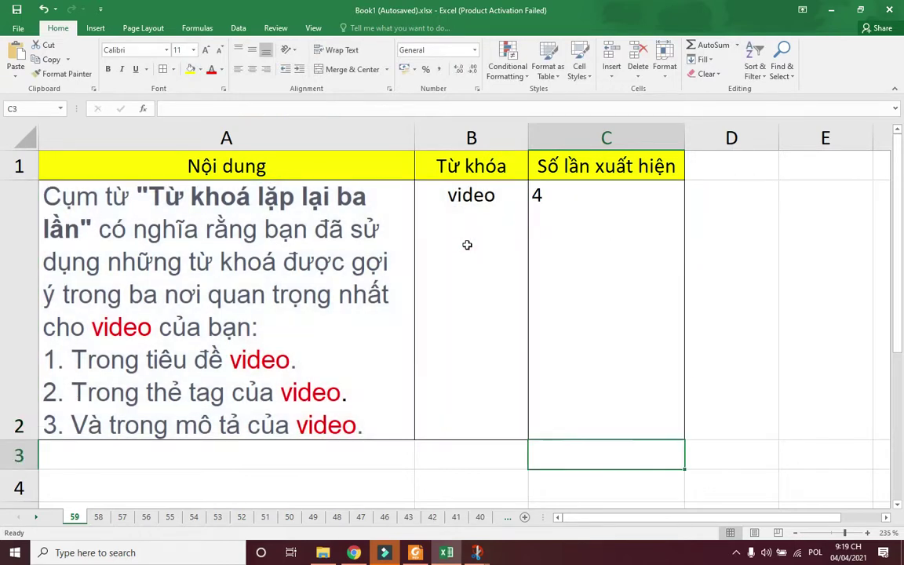
Step: Centre the result 4 in C2
{"action": "left_click", "coordinate": [580, 267]}
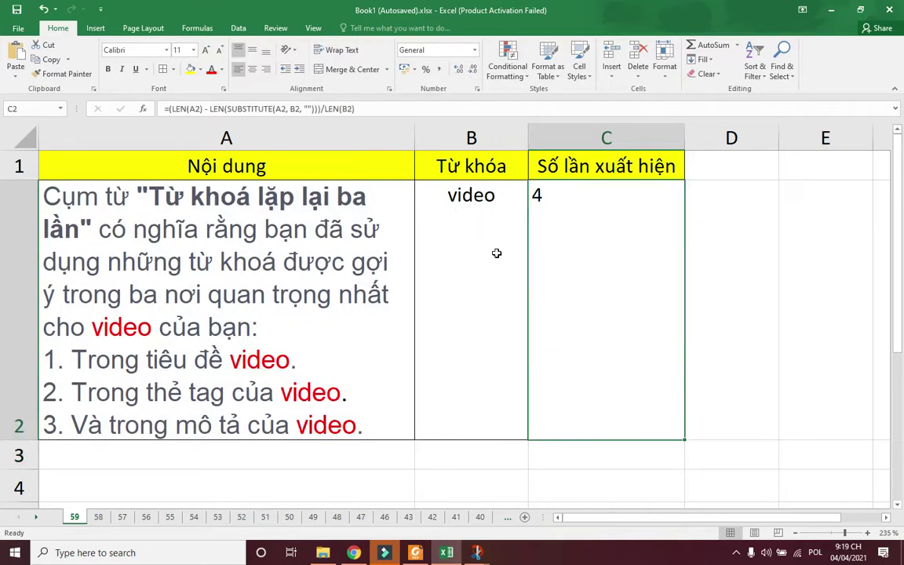
{"action": "left_click", "coordinate": [251, 69]}
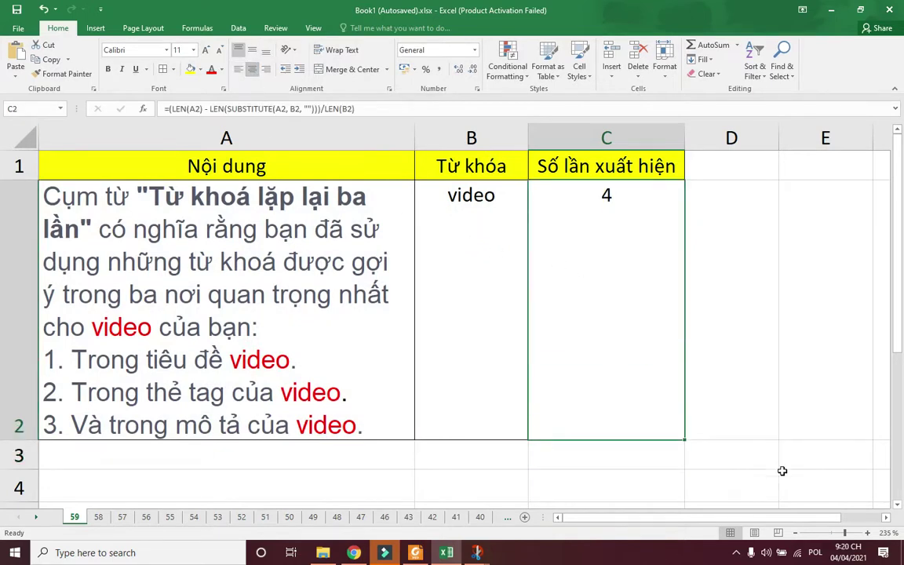
{"action": "left_click", "coordinate": [752, 359]}
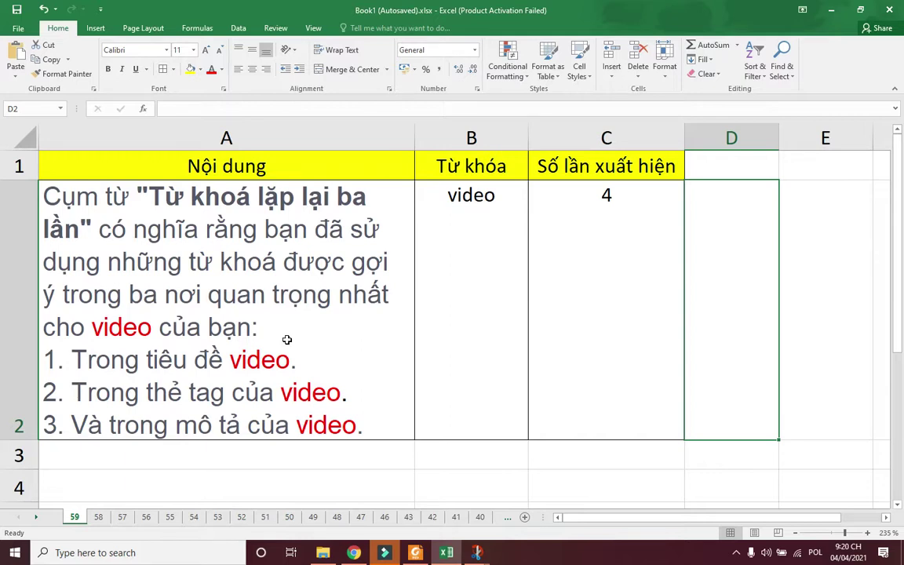
Step: Replace the B2 keyword with 'Trong', capital T, so C2 shows 2
{"action": "left_click", "coordinate": [480, 272]}
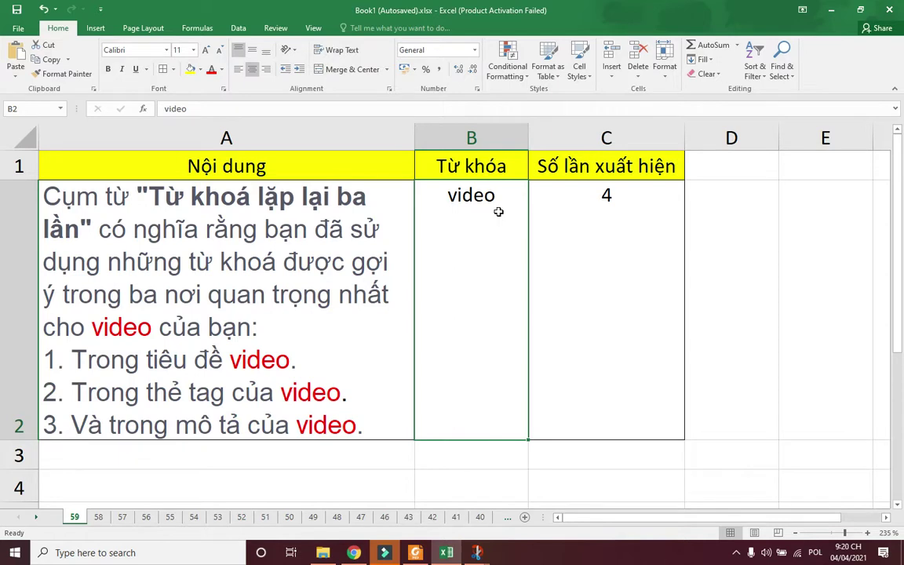
{"action": "type", "text": "trong"}
{"action": "key", "text": "Return"}
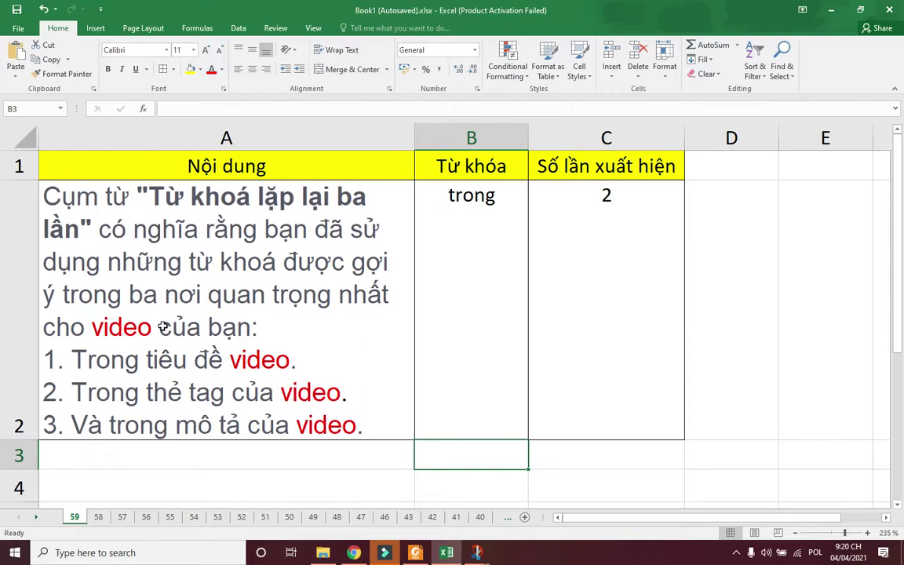
{"action": "double_click", "coordinate": [498, 232]}
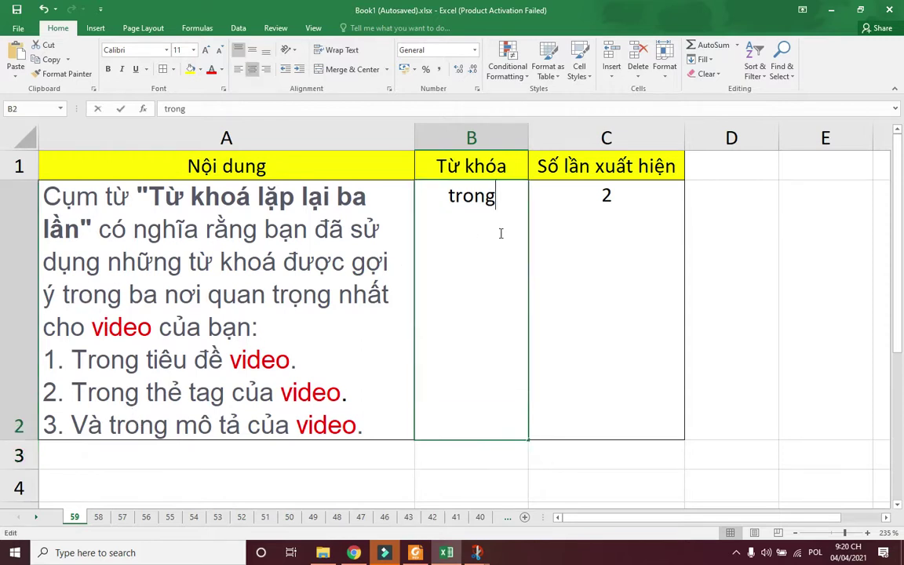
{"action": "left_click_drag", "start_coordinate": [448, 195], "coordinate": [454, 195]}
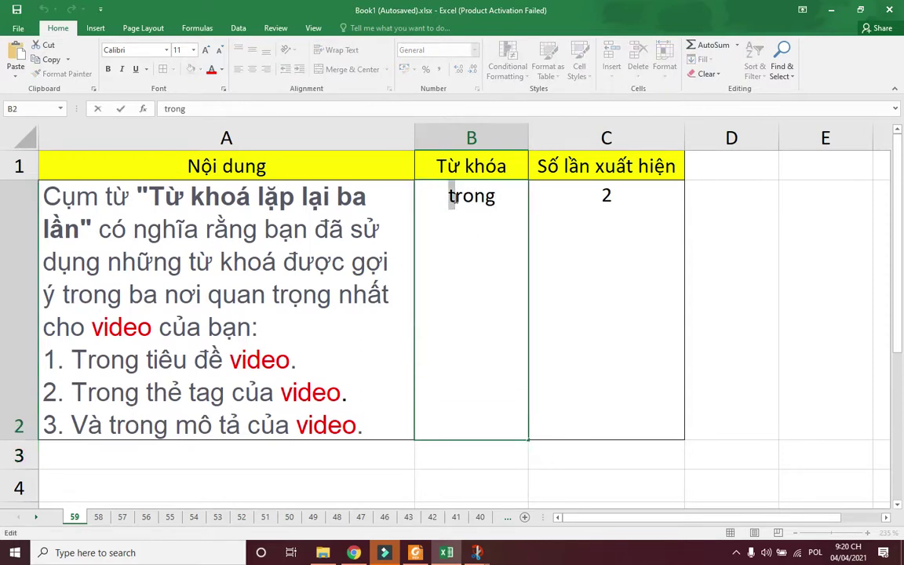
{"action": "type", "text": "T"}
{"action": "left_click", "coordinate": [637, 266]}
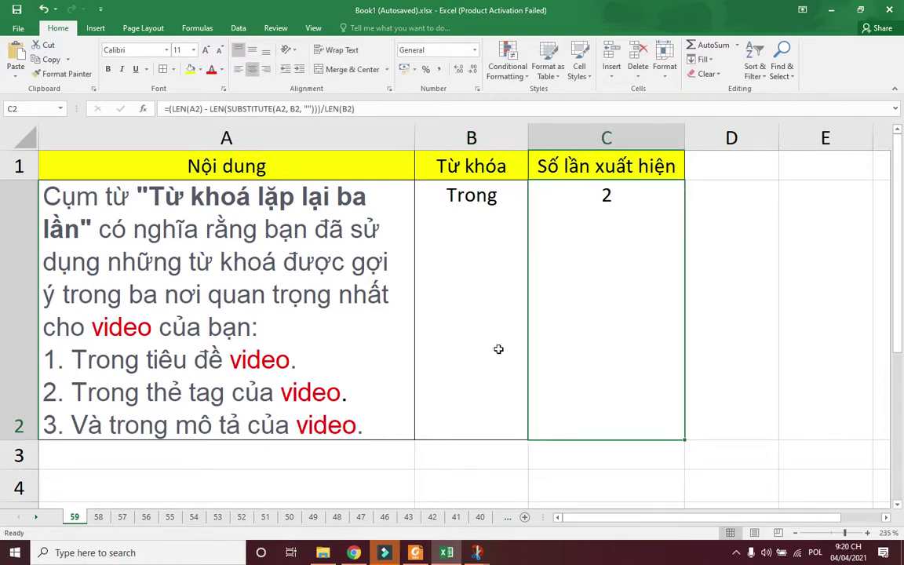
{"action": "double_click", "coordinate": [564, 282]}
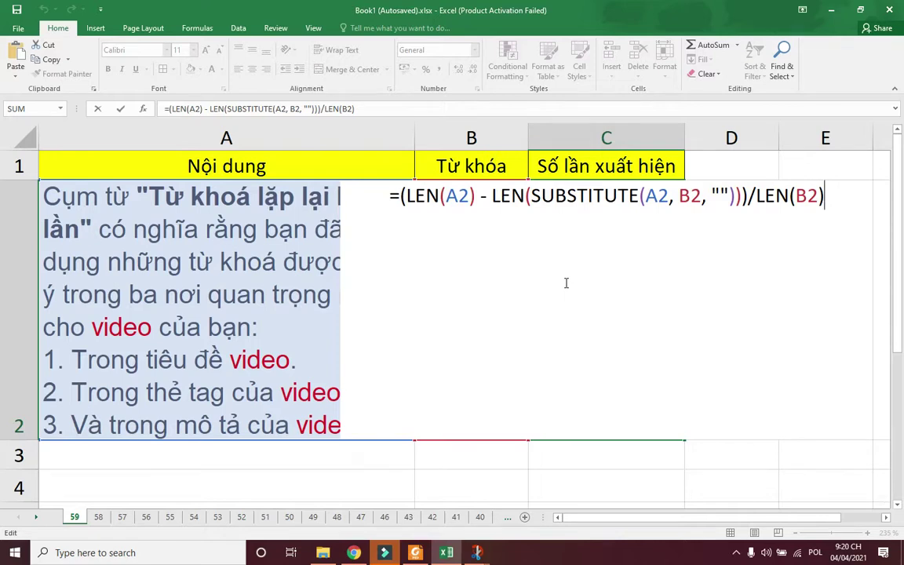
{"action": "key", "text": "Return"}
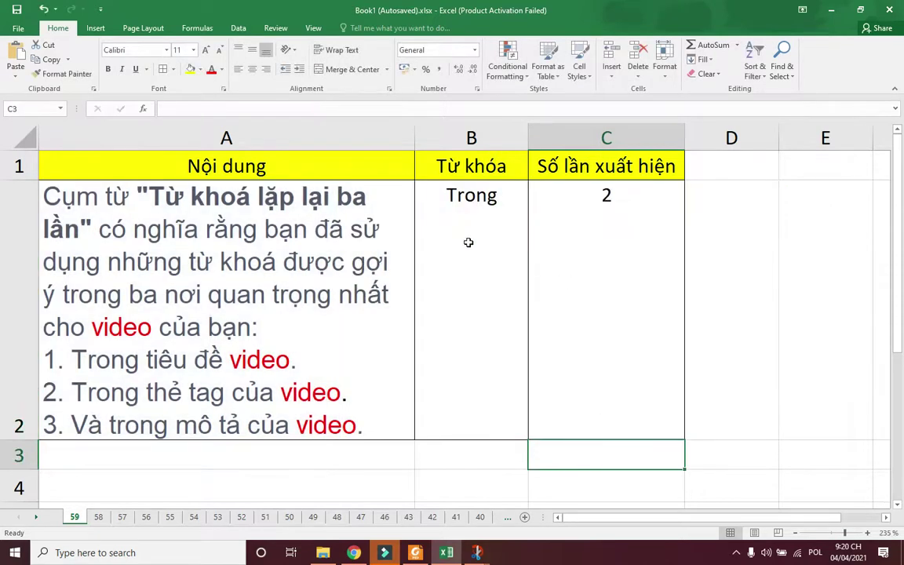
{"action": "left_click", "coordinate": [468, 241]}
{"action": "left_click", "coordinate": [592, 217]}
{"action": "double_click", "coordinate": [592, 217]}
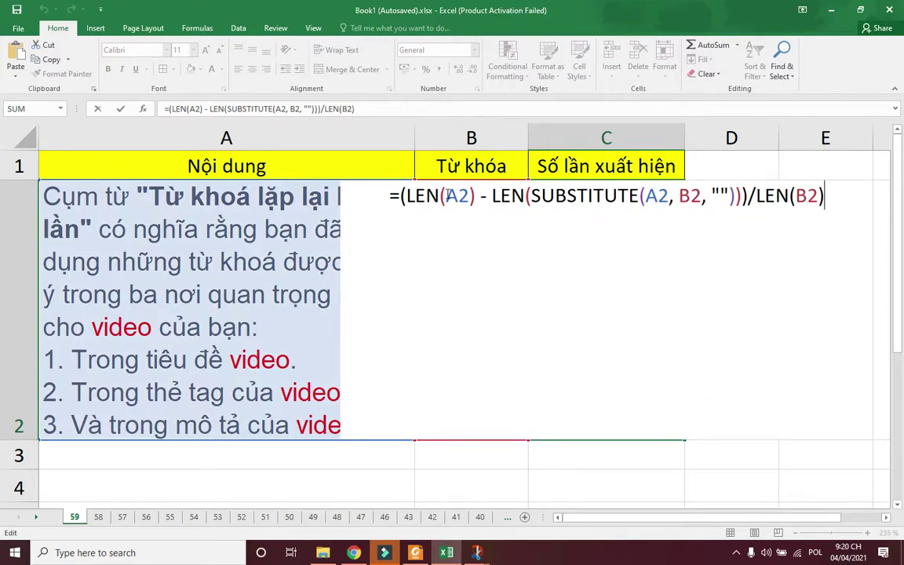
{"action": "left_click_drag", "start_coordinate": [446, 196], "coordinate": [470, 196]}
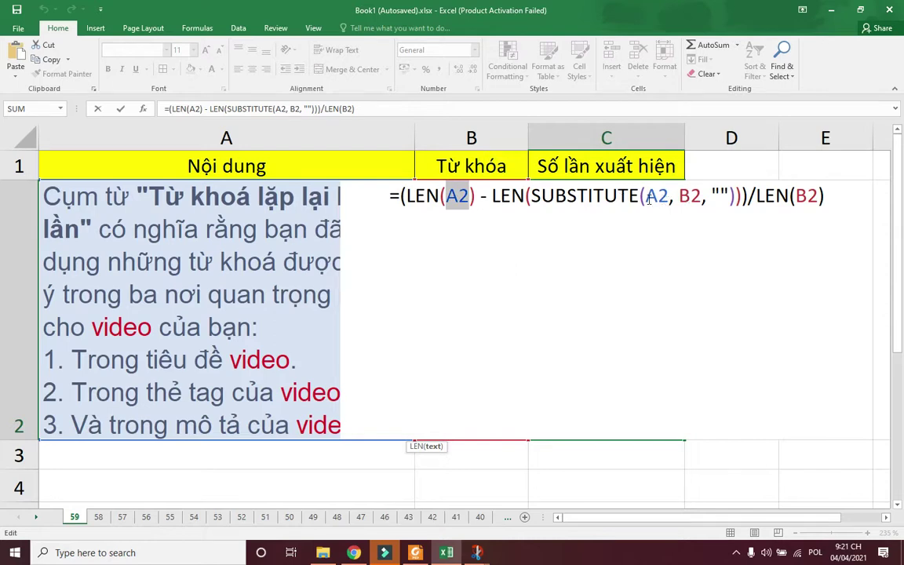
Step: Wrap A2 and B2 in UPPER inside SUBSTITUTE, making the 'Trong' count 4
{"action": "left_click", "coordinate": [644, 196]}
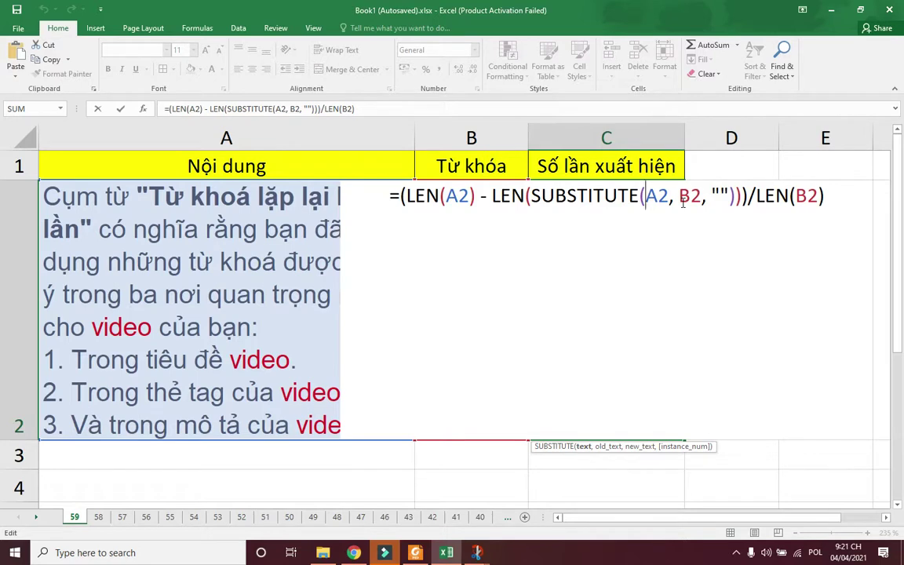
{"action": "type", "text": "UPP"}
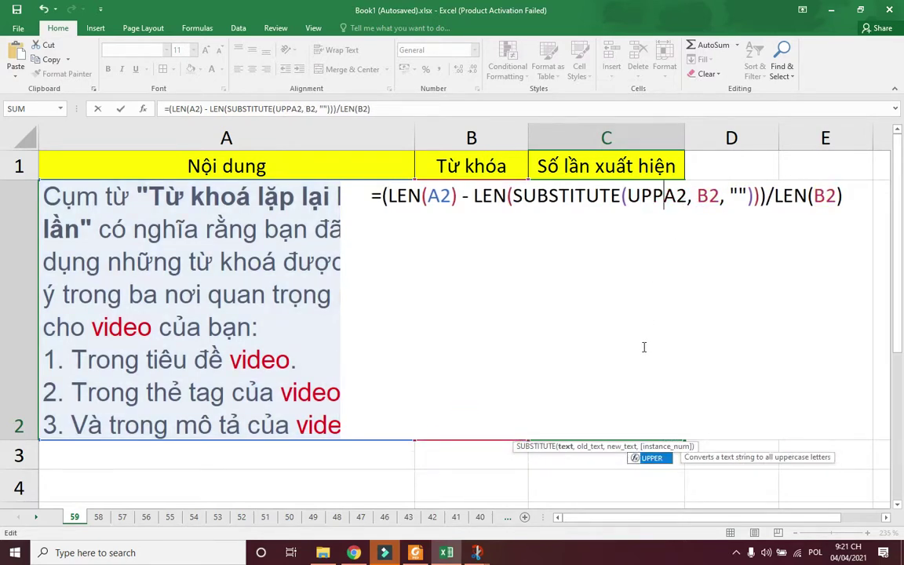
{"action": "key", "text": "Tab"}
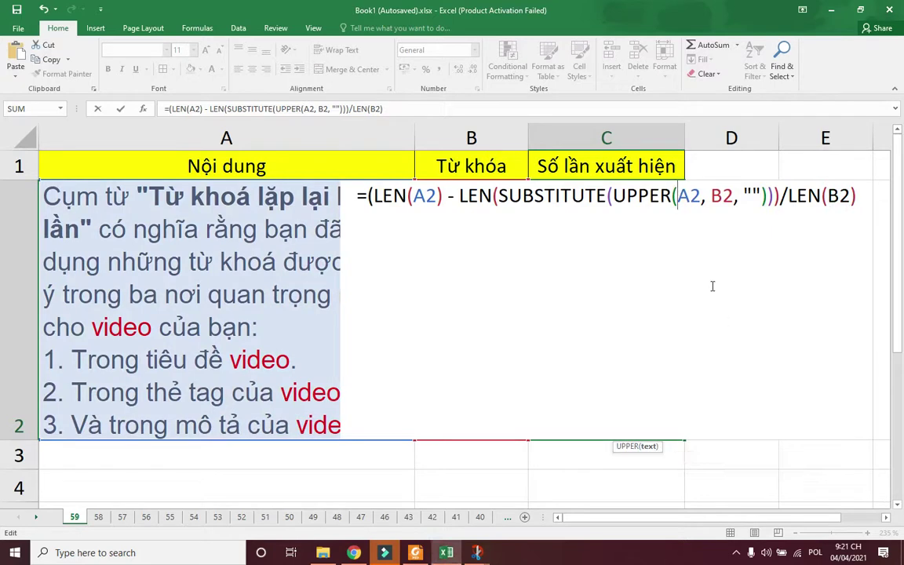
{"action": "left_click", "coordinate": [700, 195]}
{"action": "type", "text": "), UPPER/"}
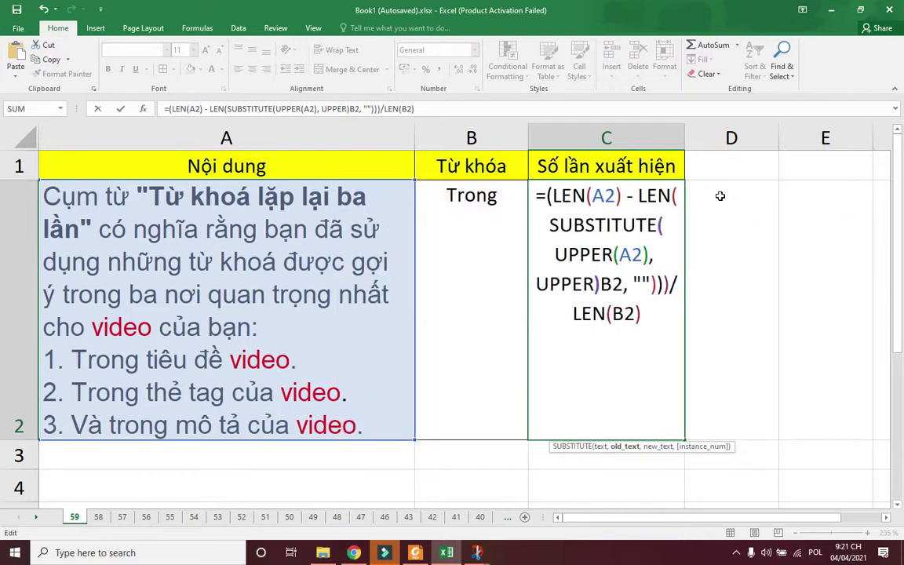
{"action": "type", "text": "9"}
{"action": "key", "text": "BackSpace"}
{"action": "key", "text": "BackSpace"}
{"action": "type", "text": "()"}
{"action": "key", "text": "Return"}
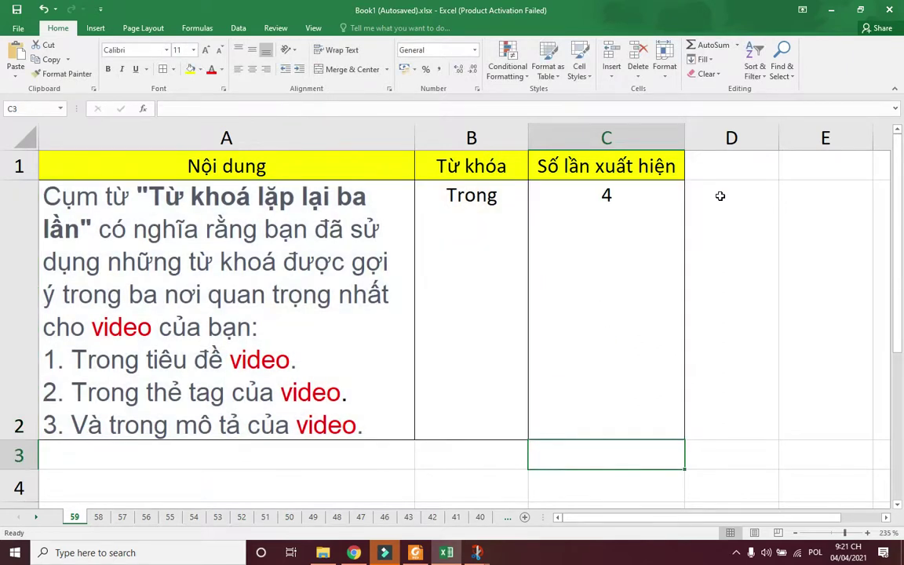
{"action": "left_click", "coordinate": [590, 193]}
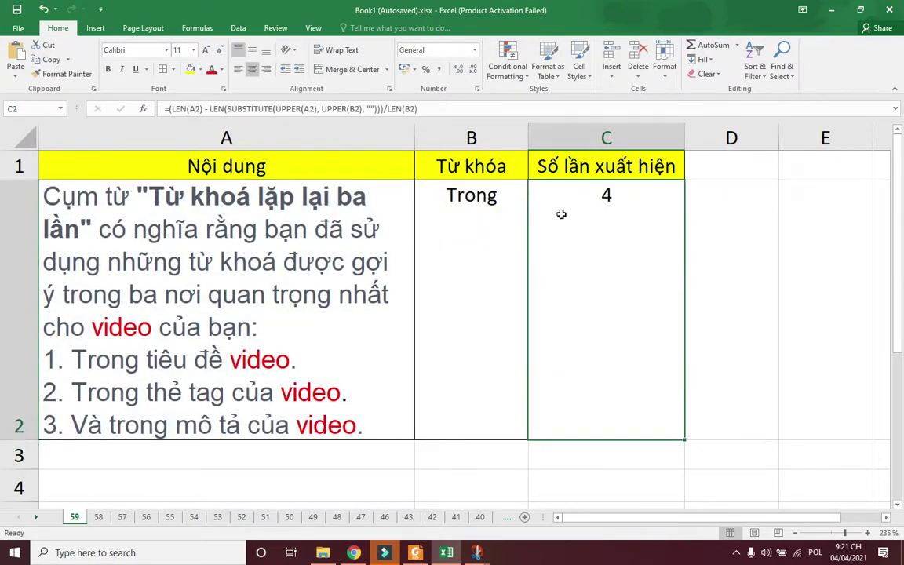
{"action": "double_click", "coordinate": [580, 258]}
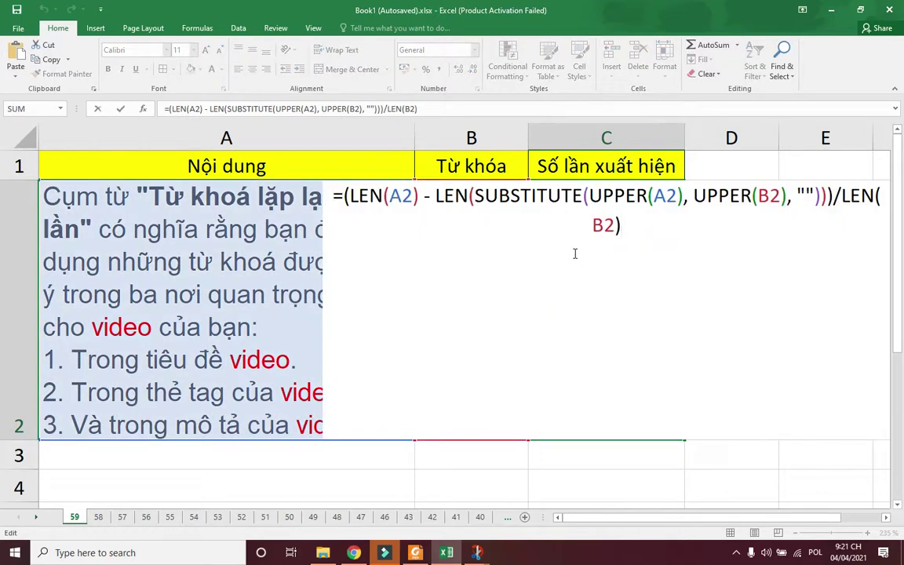
{"action": "key", "text": "Escape"}
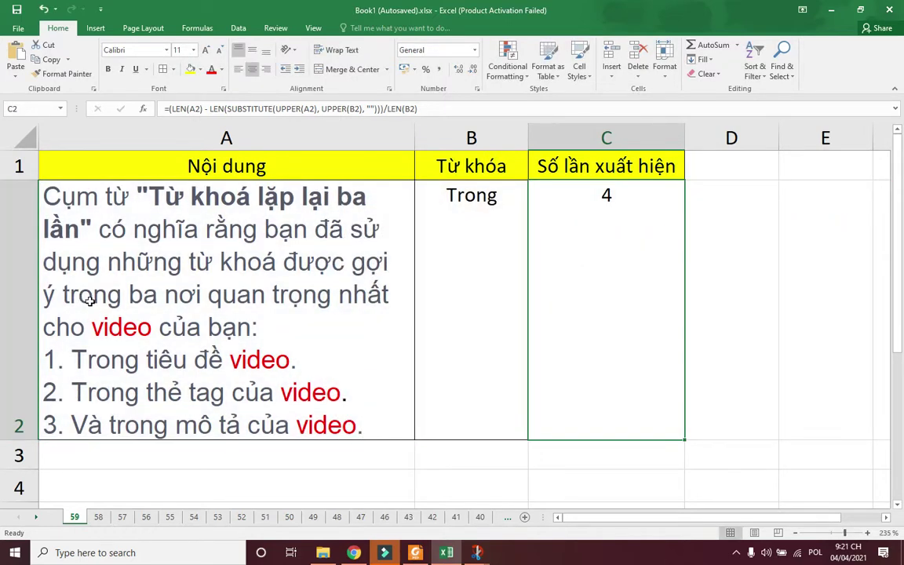
{"action": "left_click", "coordinate": [100, 302]}
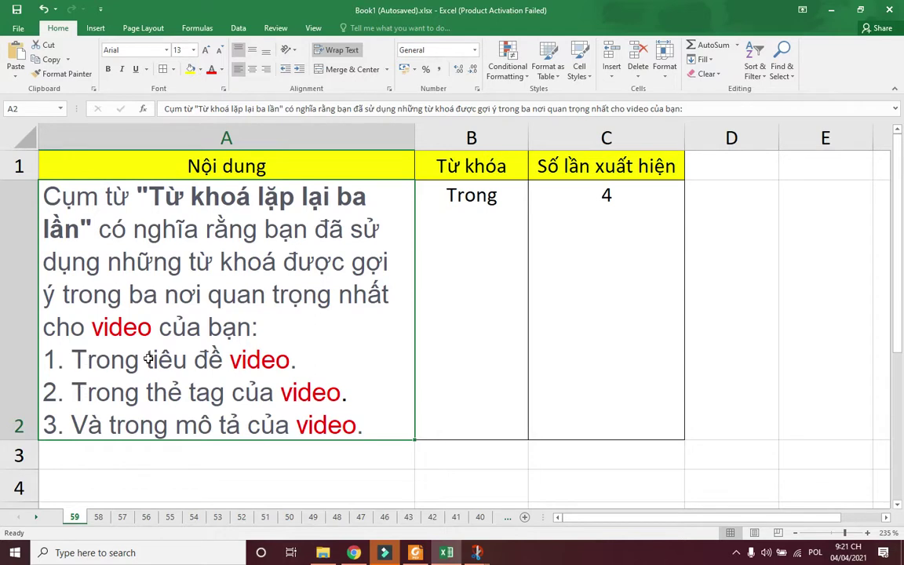
{"action": "double_click", "coordinate": [567, 198]}
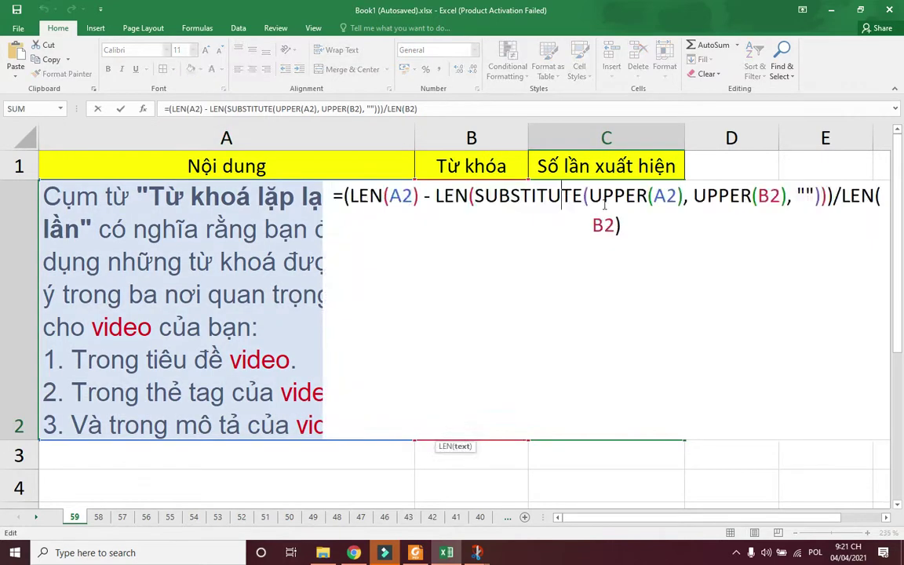
{"action": "left_click_drag", "start_coordinate": [589, 196], "coordinate": [684, 196]}
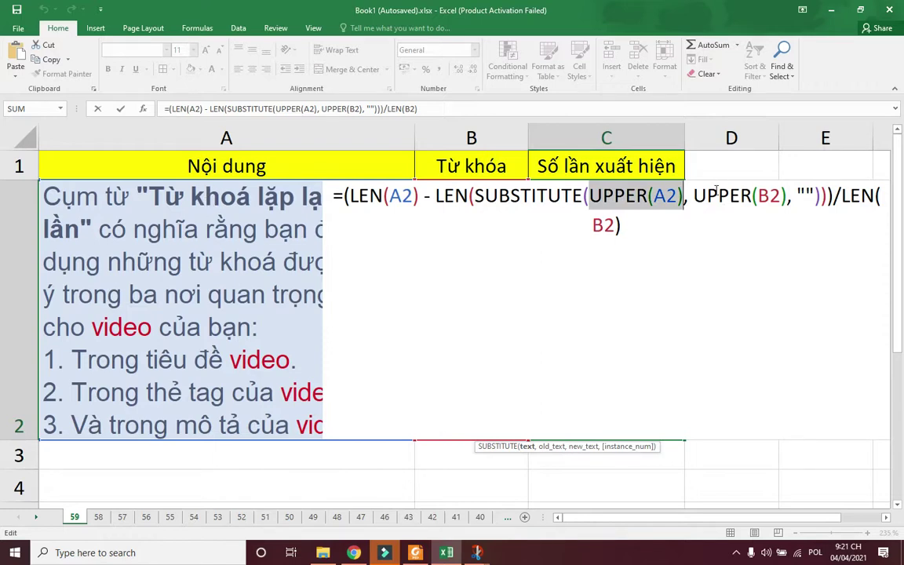
{"action": "left_click_drag", "start_coordinate": [693, 196], "coordinate": [777, 201]}
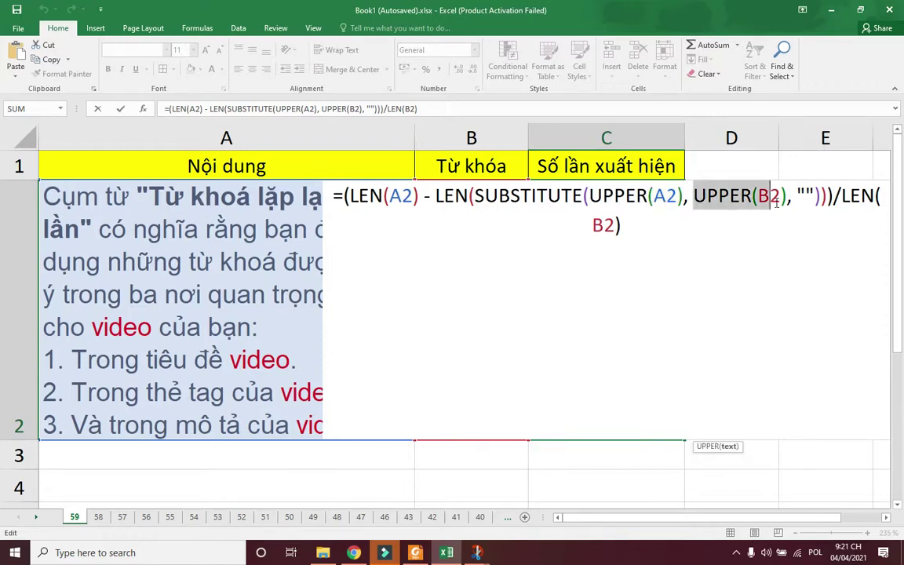
{"action": "left_click_drag", "start_coordinate": [777, 201], "coordinate": [774, 202]}
{"action": "key", "text": "Return"}
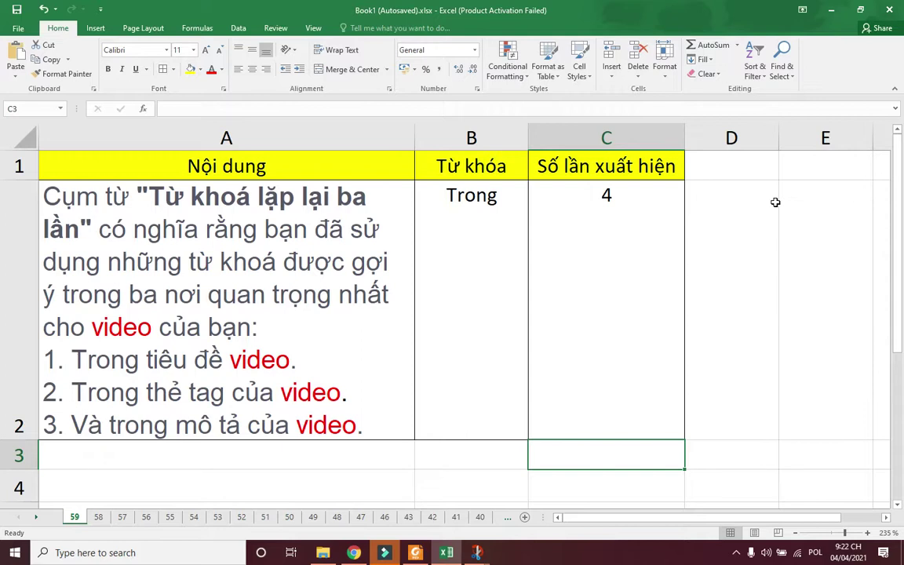
Step: Try the keywords 'lặp' and then 'Cụm từ' in B2
{"action": "left_click", "coordinate": [498, 230]}
{"action": "type", "text": "lặp"}
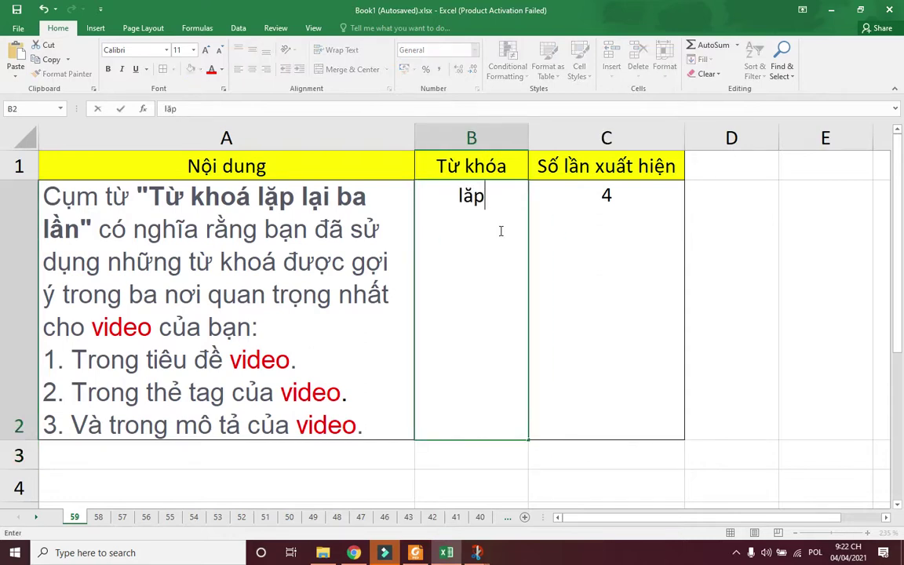
{"action": "key", "text": "Return"}
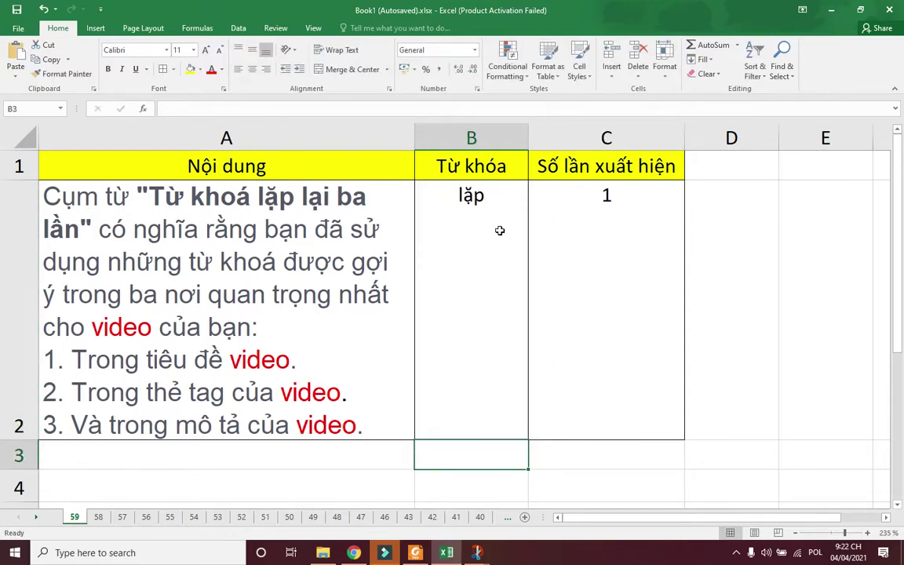
{"action": "left_click", "coordinate": [499, 230]}
{"action": "type", "text": "Cuụm"}
{"action": "key", "text": "Return"}
{"action": "double_click", "coordinate": [500, 230]}
{"action": "type", "text": "tuừ"}
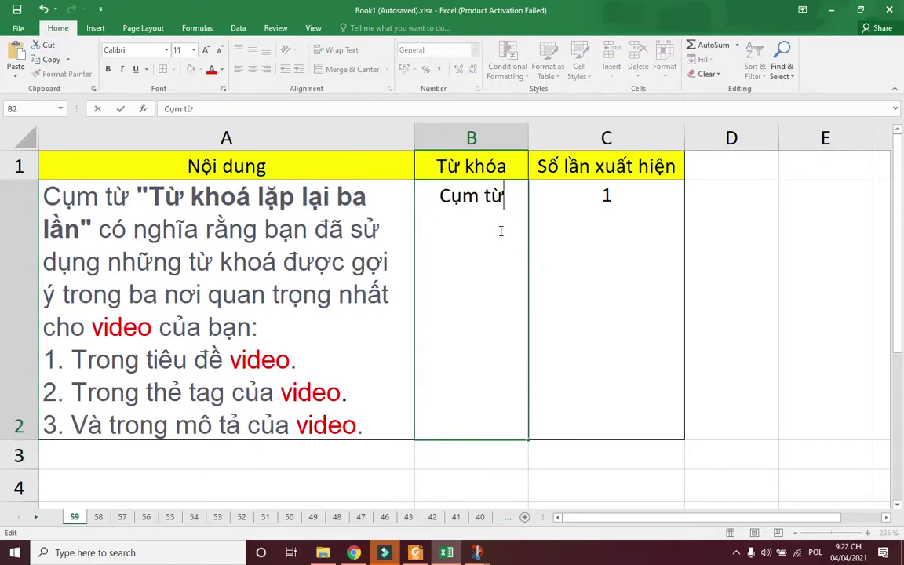
{"action": "key", "text": "Return"}
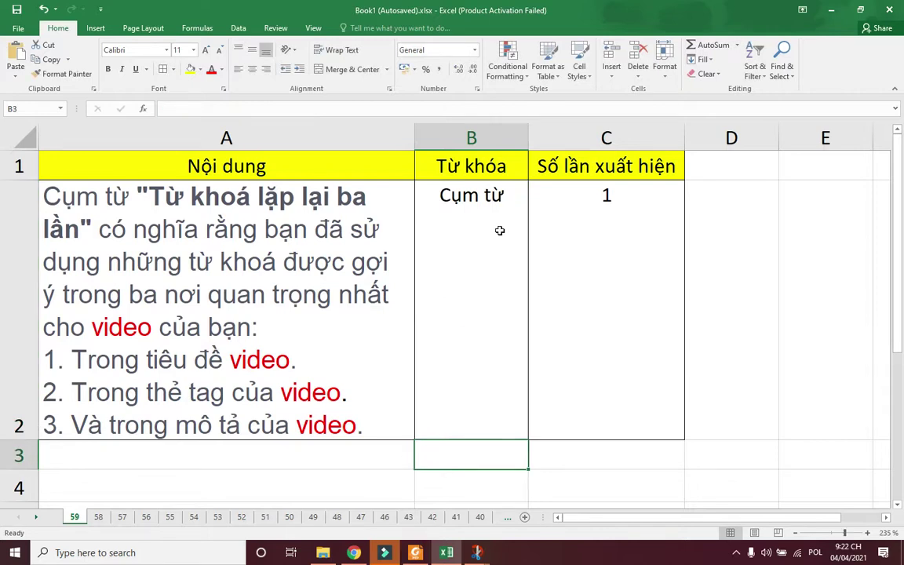
Step: Set the B2 keyword to 'bạn' and confirm C2 counts 2 occurrences
{"action": "left_click", "coordinate": [499, 229]}
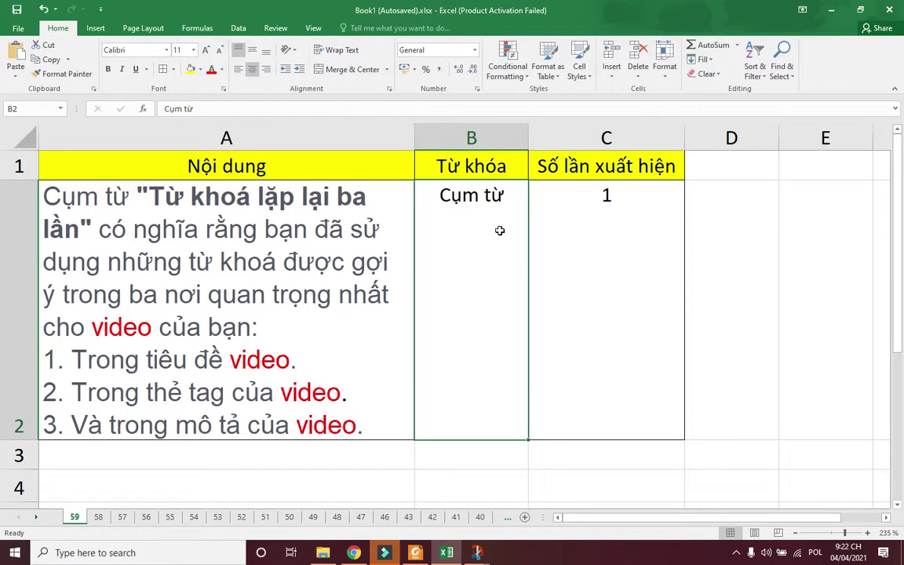
{"action": "type", "text": "ban"}
{"action": "key", "text": "Return"}
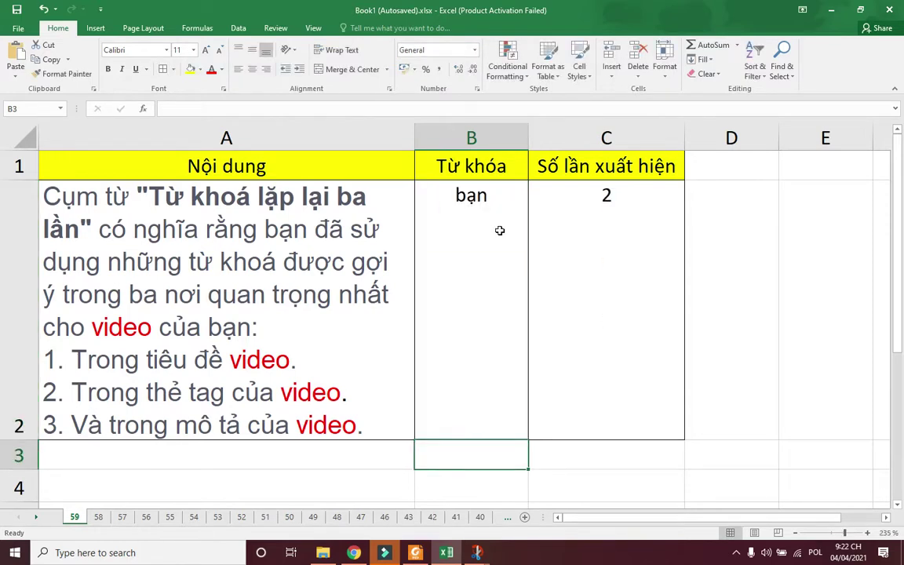
{"action": "left_click", "coordinate": [499, 230]}
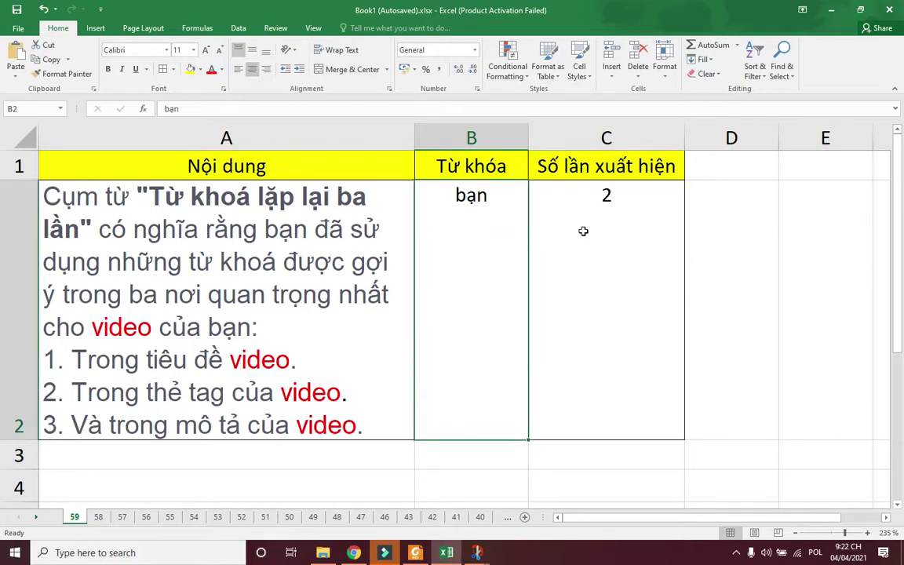
{"action": "left_click", "coordinate": [310, 249]}
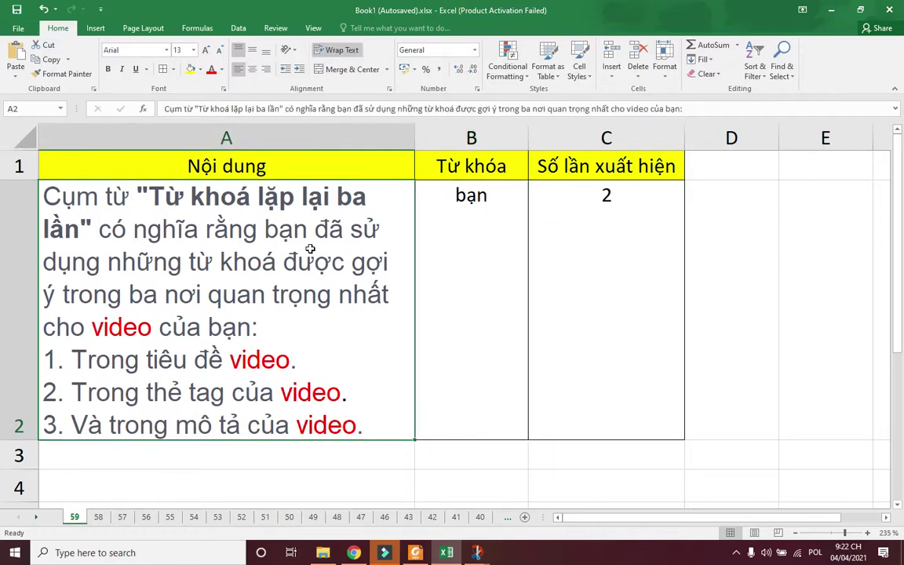